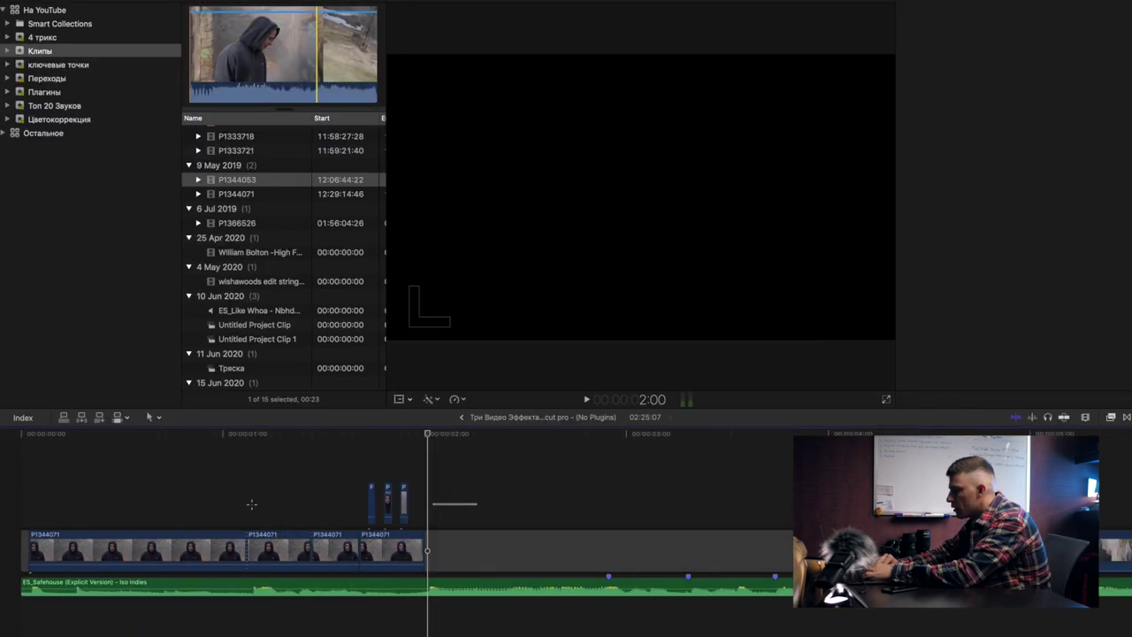
- Marquee-select the three connected title clips above the storyline
drag(251, 504, 115, 507)
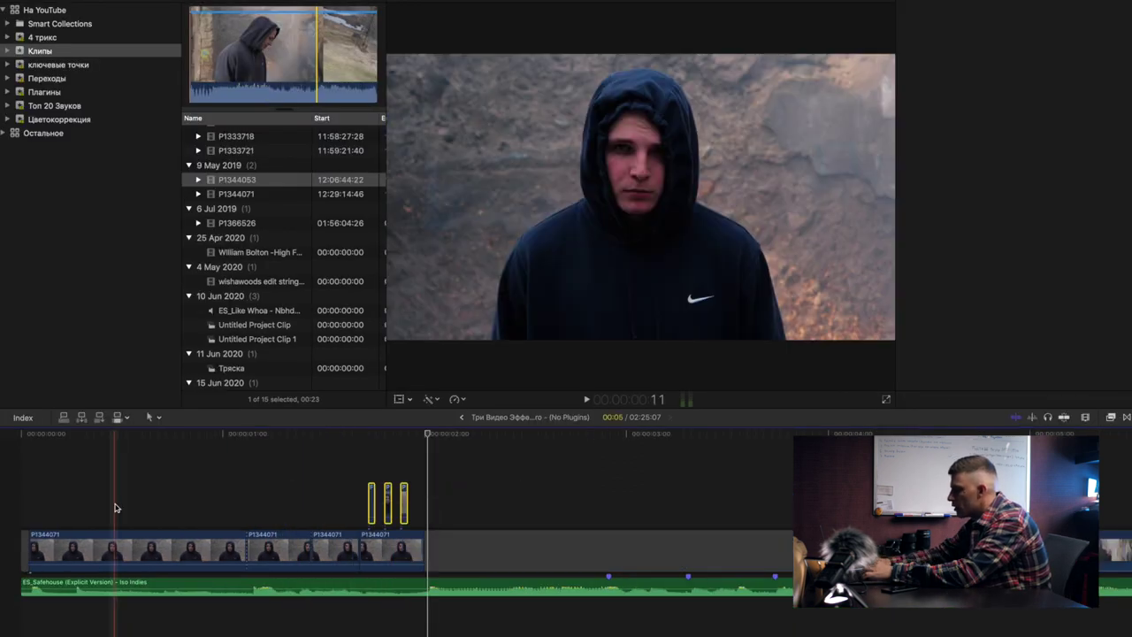
- Delete the three connected clips and zoom into the end of P1344071
key(Delete)
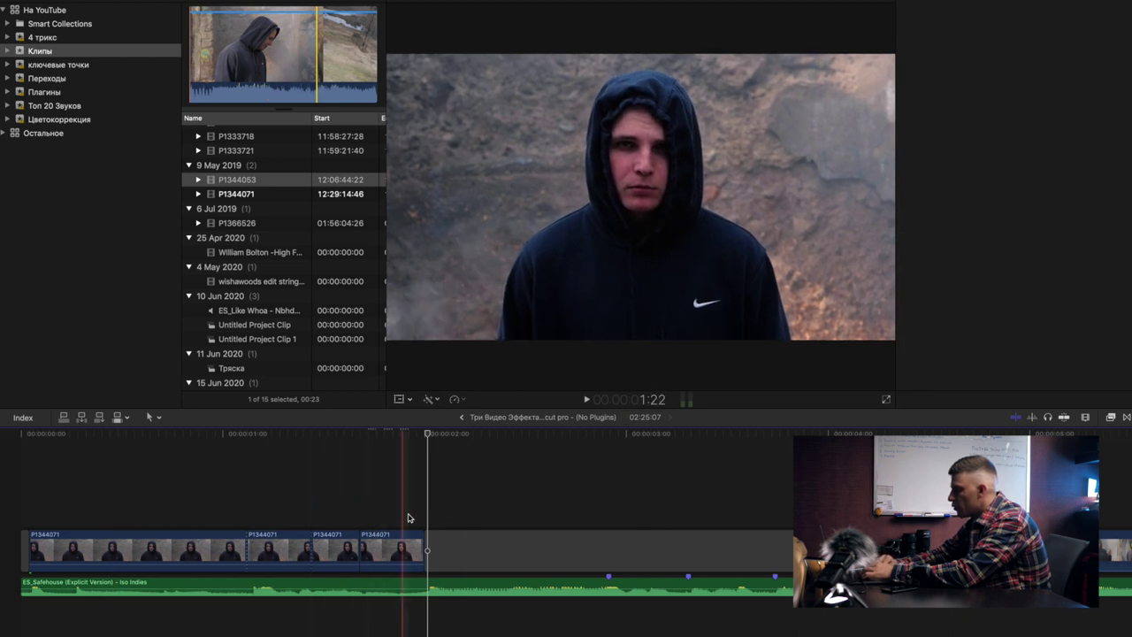
scroll(407, 522, up, 2)
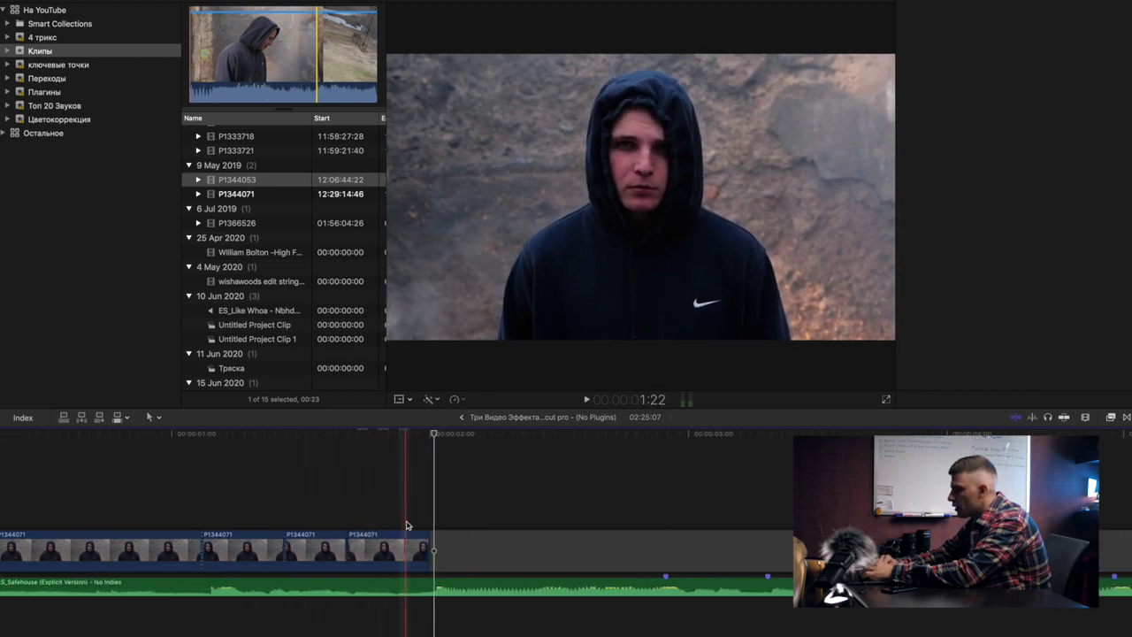
scroll(407, 526, left, 3)
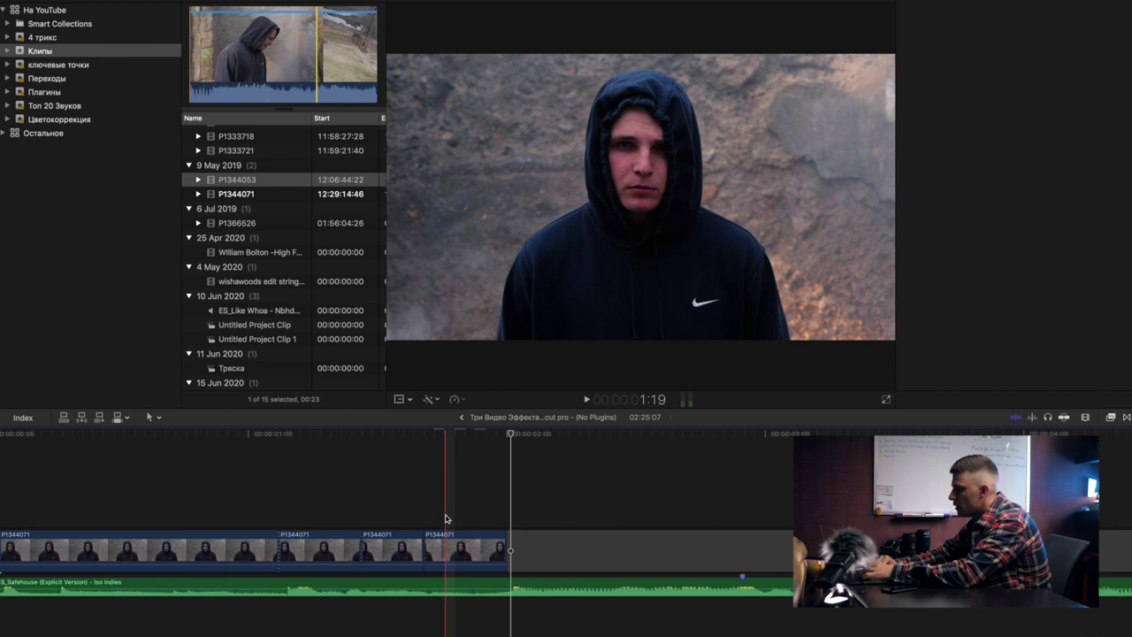
scroll(444, 520, up, 2)
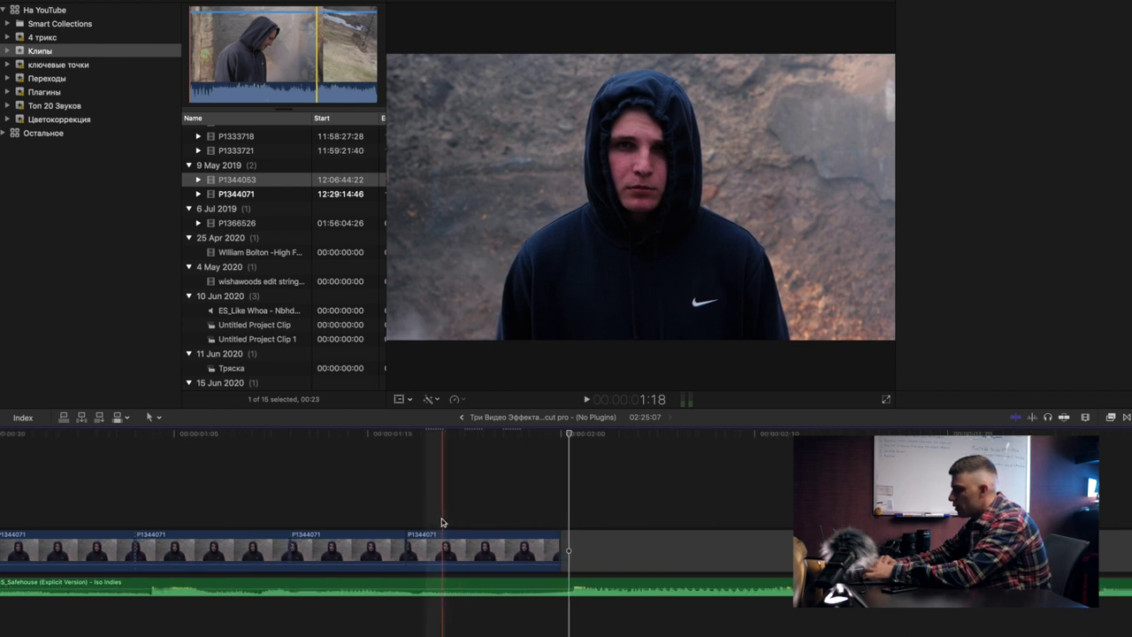
- Blade the tail of P1344071 into a run of one-frame slices
key(b)
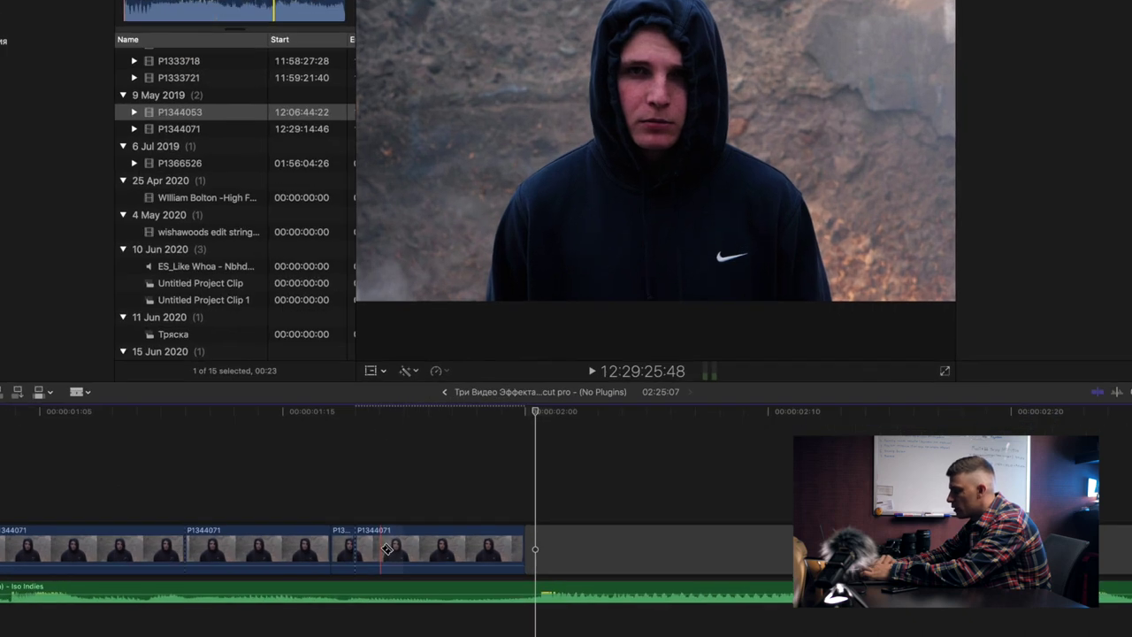
click(388, 550)
click(405, 551)
click(294, 440)
click(336, 440)
click(379, 441)
click(419, 441)
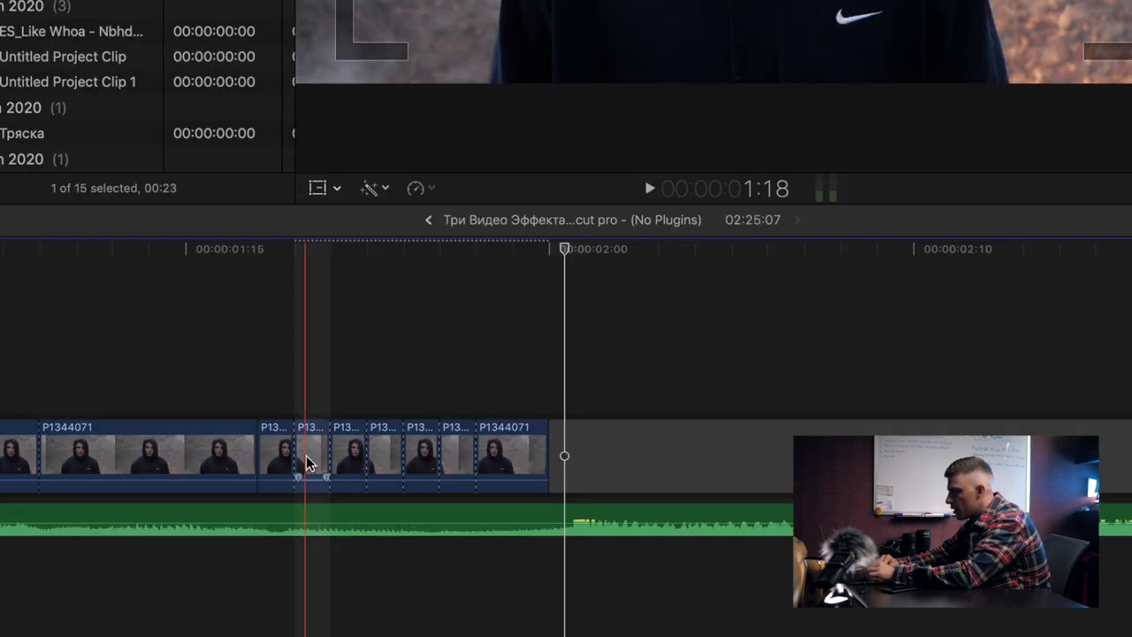
- Select three of the one-frame P1344071 slices together
click(308, 462)
click(385, 457)
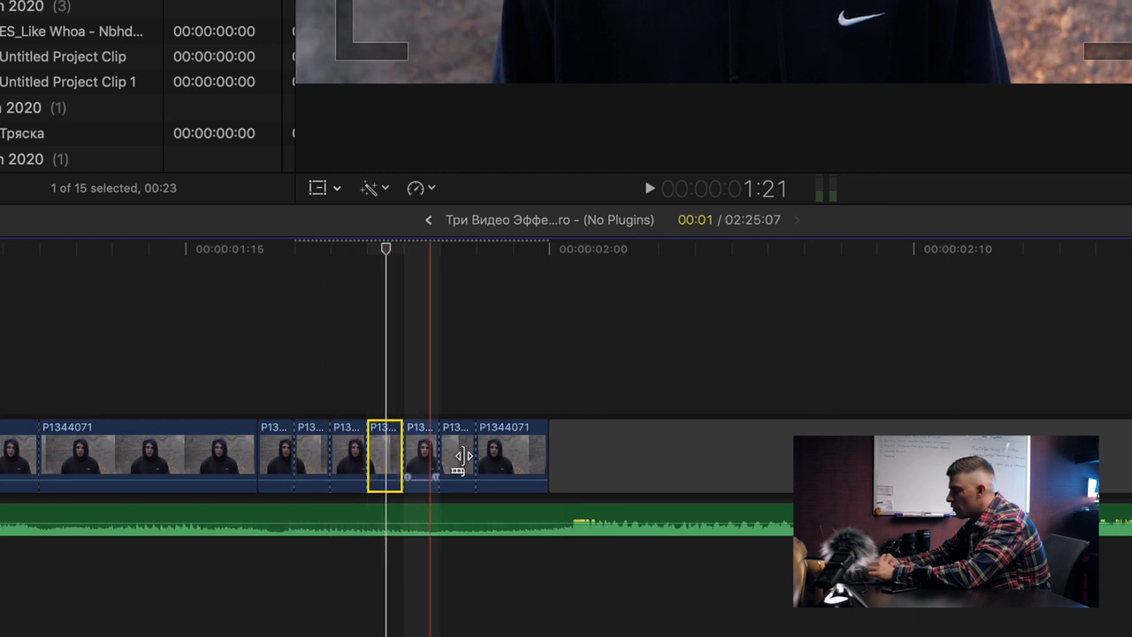
click(462, 456)
super+click(319, 461)
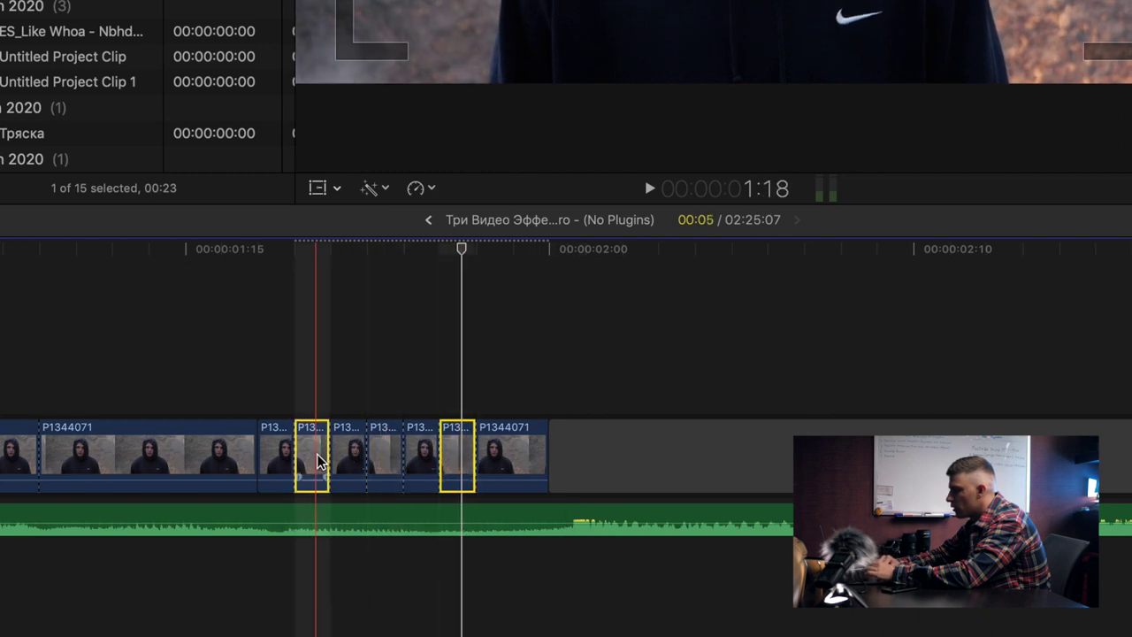
super+click(386, 463)
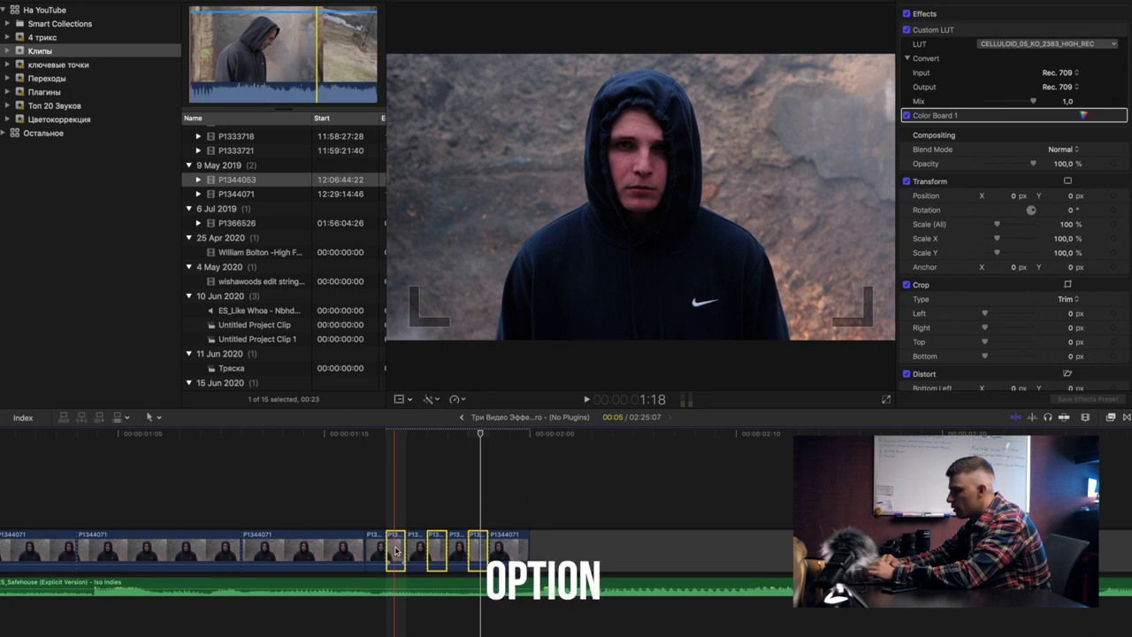
- Copy the three slices above the storyline as connected clips
drag(395, 550, 401, 496)
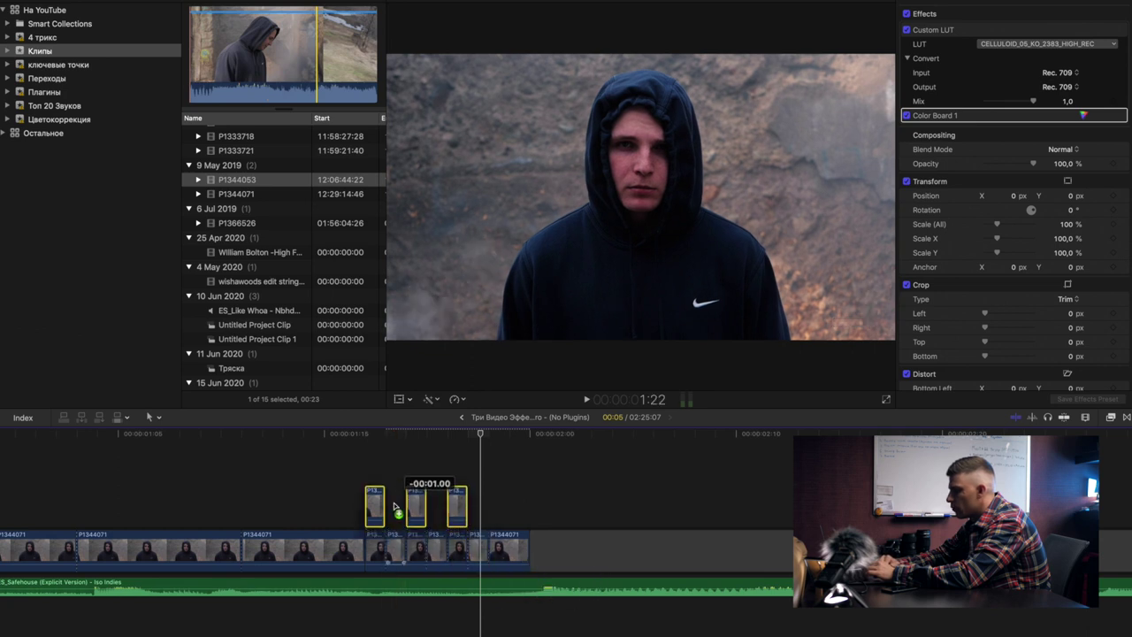
click(402, 459)
scroll(310, 480, right, 3)
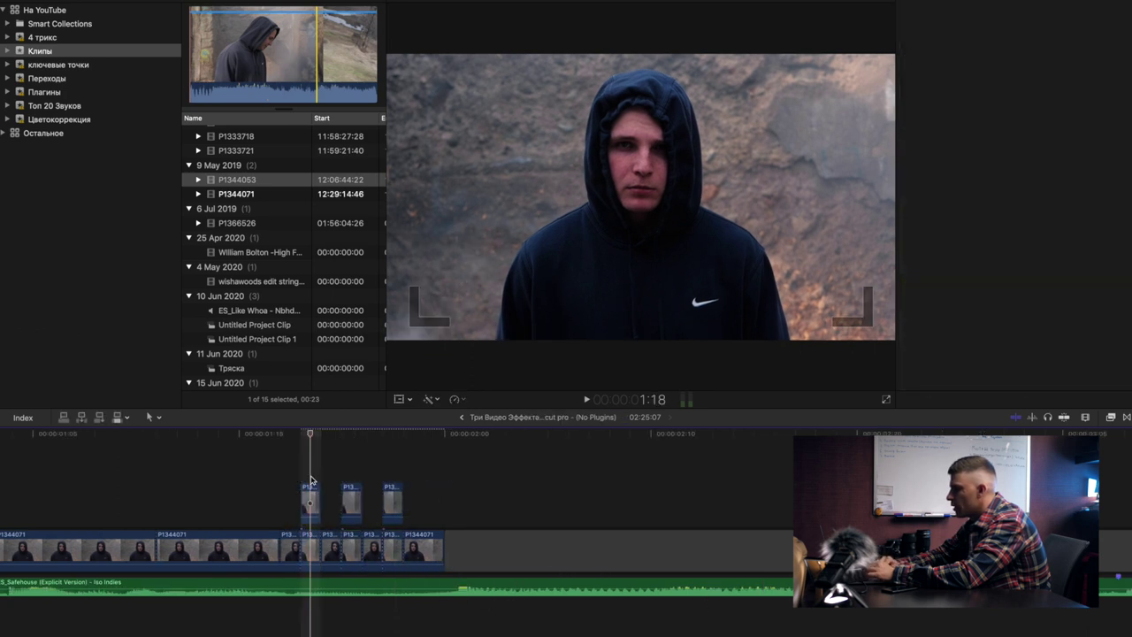
- Set the first connected copy's blend mode to Pin Light
click(308, 502)
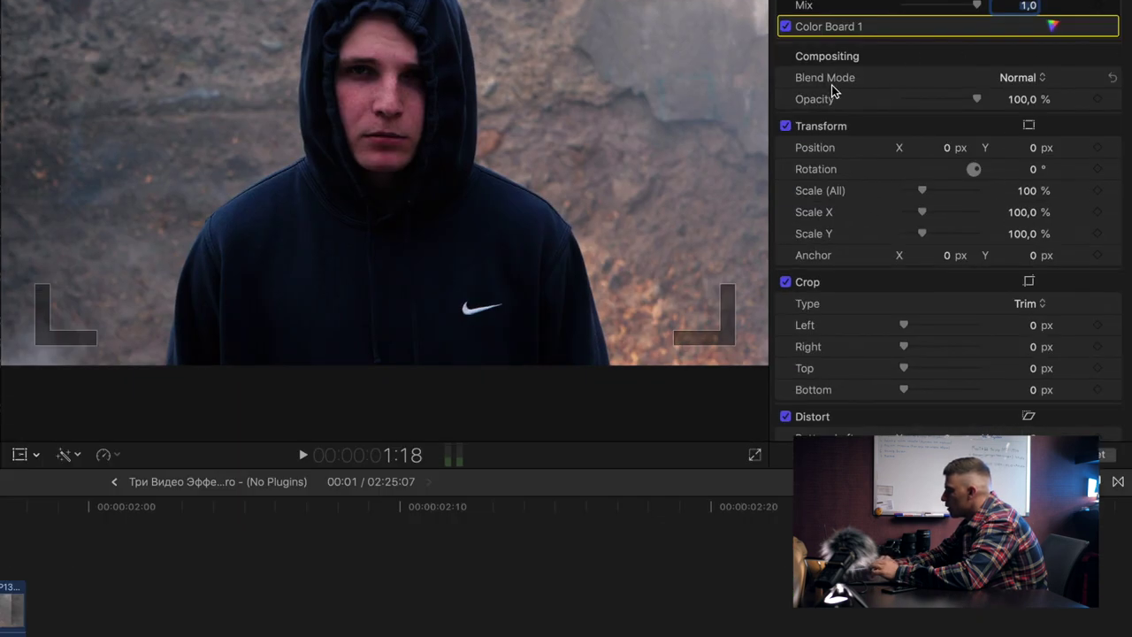
click(1017, 78)
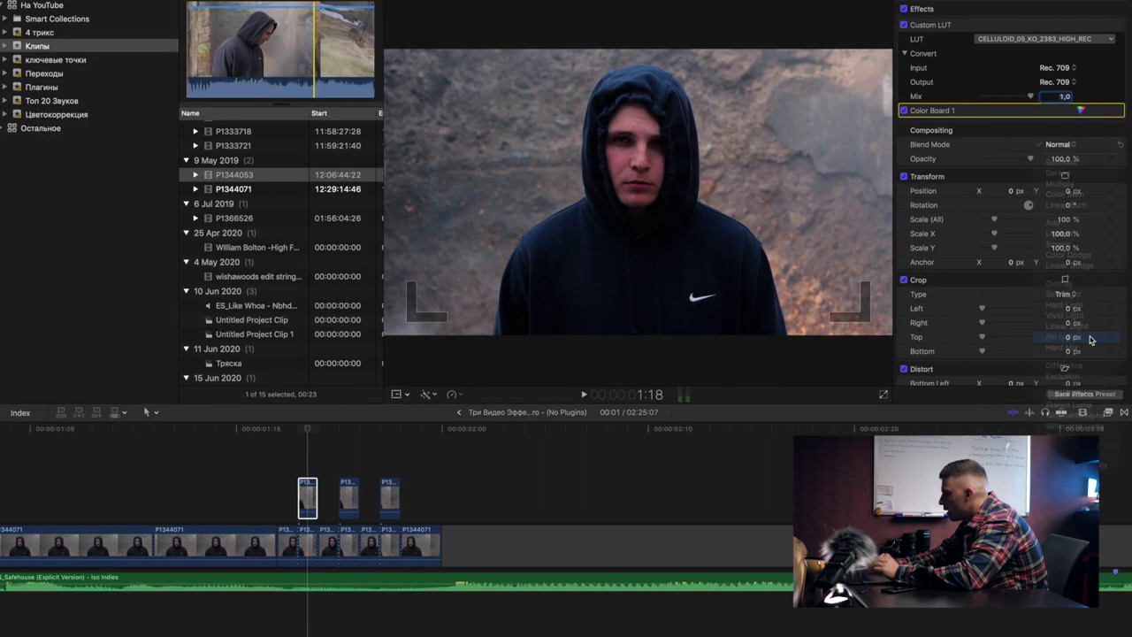
click(1091, 340)
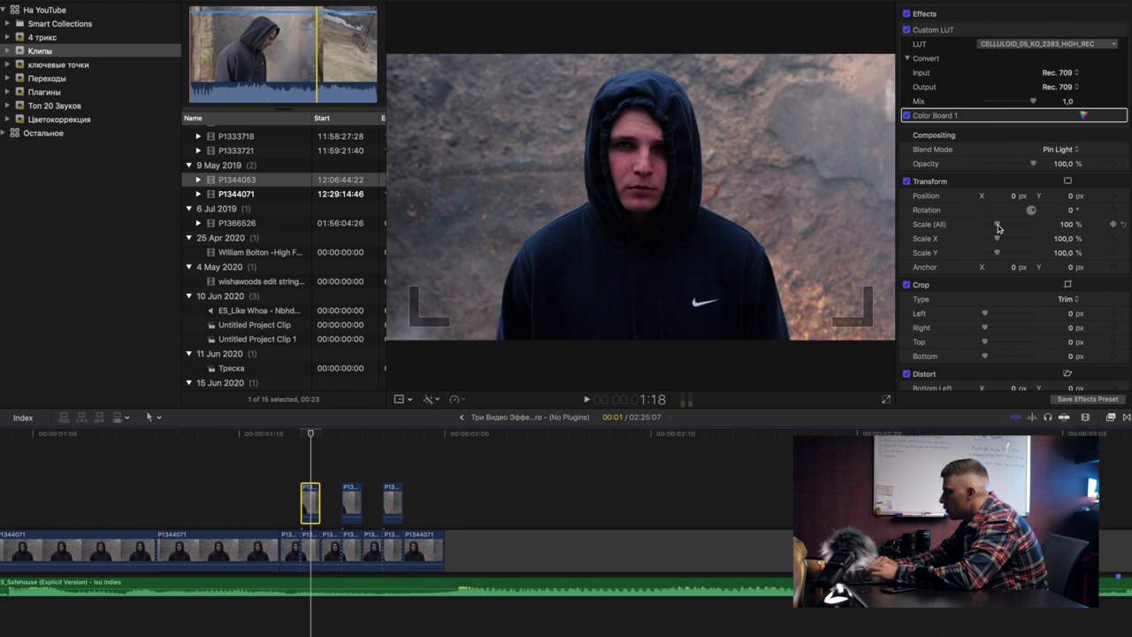
- Scale up the first flash and tint it: midtones 302° 56%, highlights 335° -34%, shadows toward blue
drag(998, 228, 1003, 233)
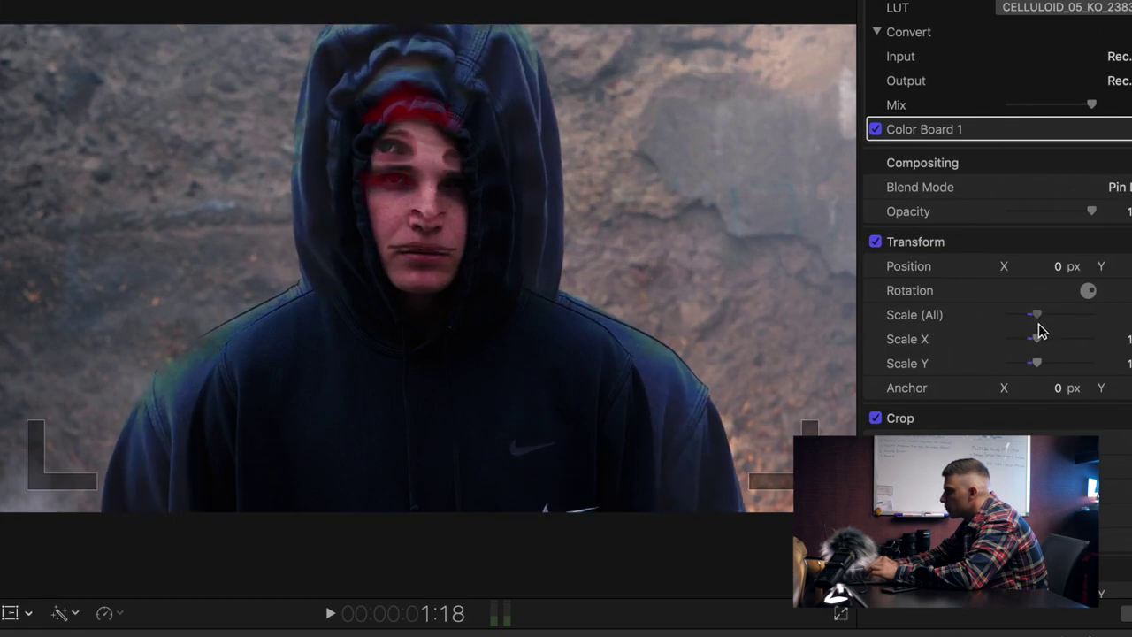
drag(1040, 329, 1043, 334)
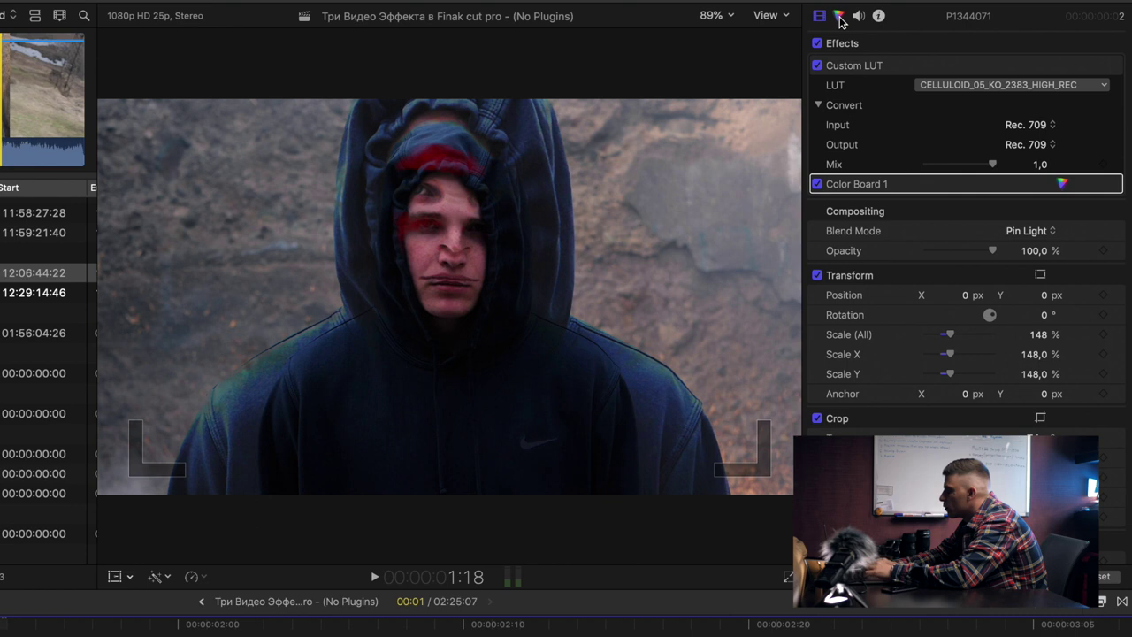
click(840, 20)
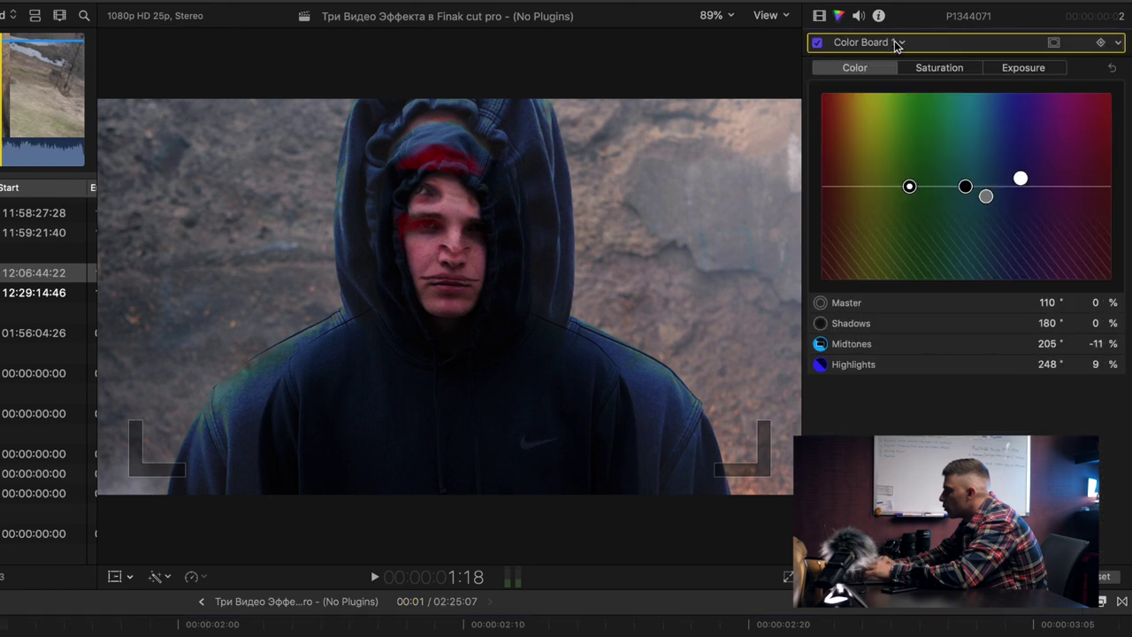
click(986, 195)
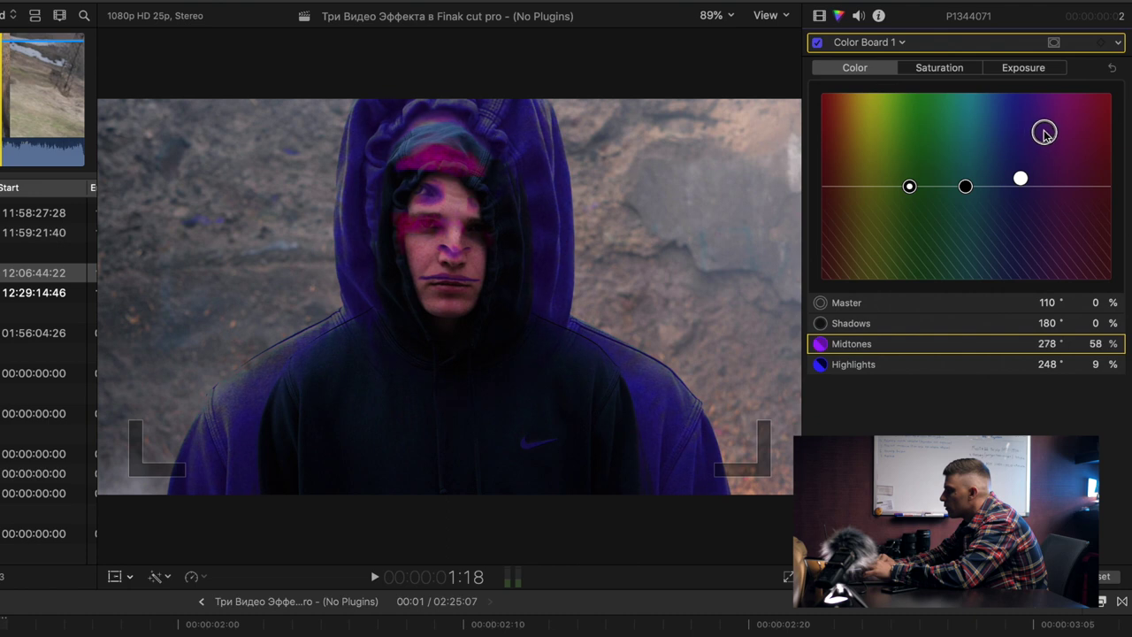
mouse_move(1019, 177)
mouse_down()
mouse_move(1056, 174)
mouse_move(1089, 218)
mouse_up()
mouse_move(965, 185)
mouse_down()
mouse_move(967, 156)
mouse_move(995, 181)
mouse_up()
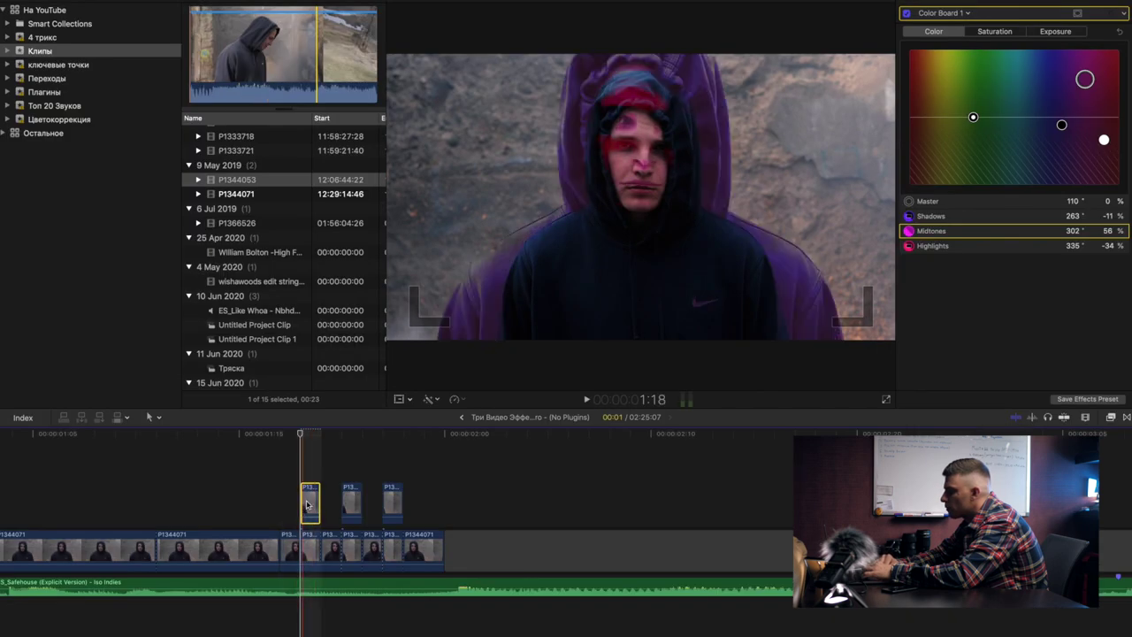
click(309, 504)
- Paste the first flash's Custom LUT, Color Board and Scale onto the other two copies
key(super+c)
drag(329, 478, 439, 502)
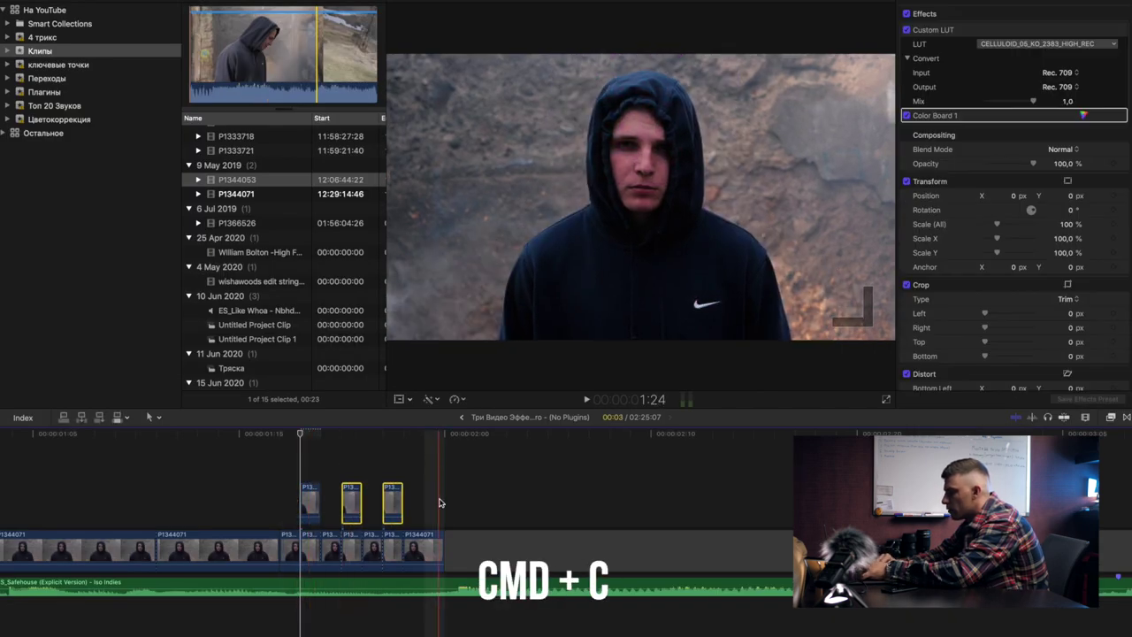
key(super+shift+v)
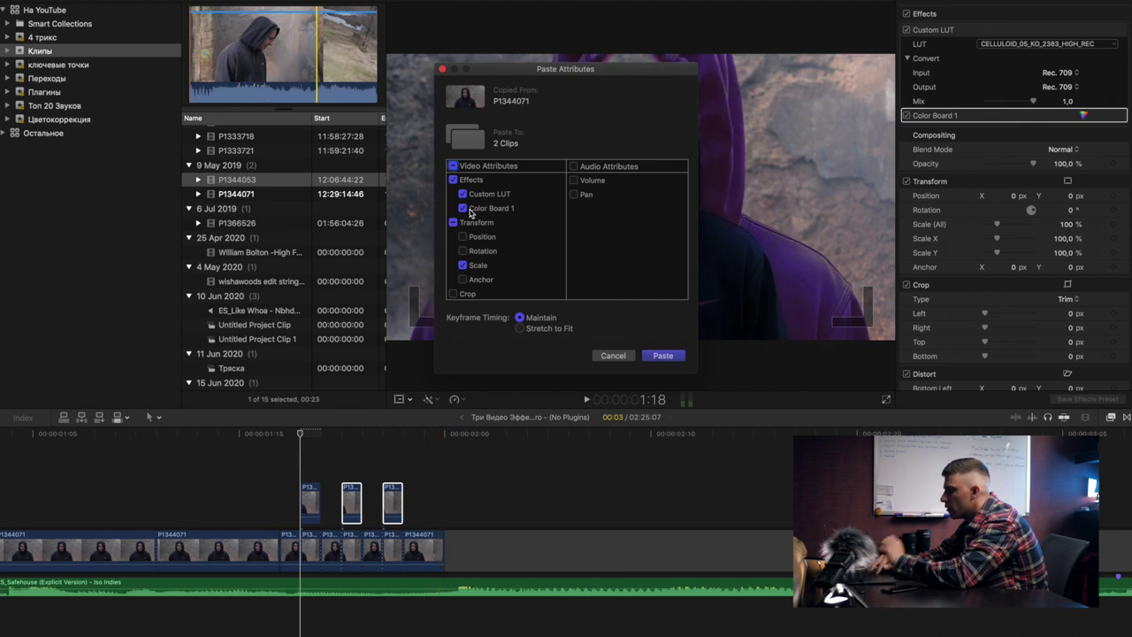
click(663, 356)
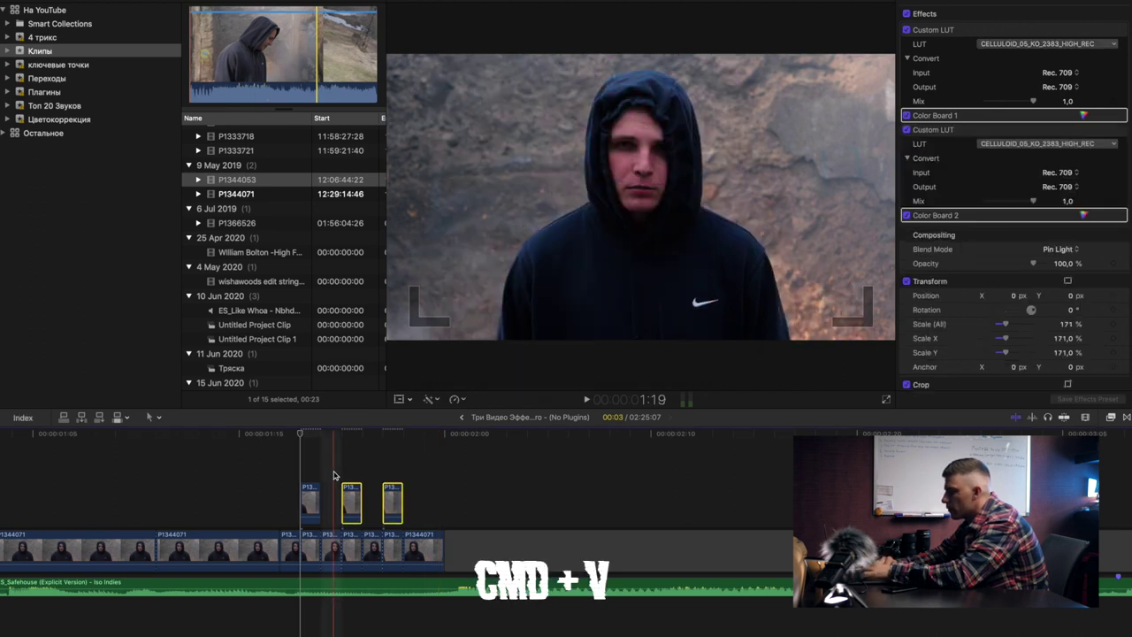
key(super+minus)
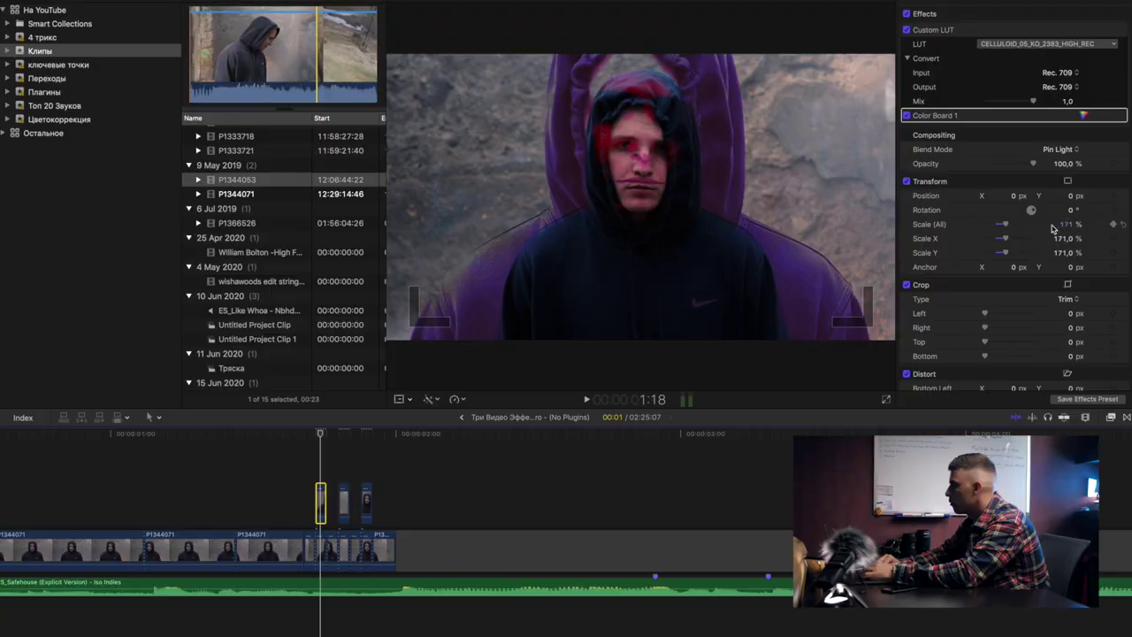
- Check the first flash's blend mode stays Pin Light and move the playhead later
click(1058, 149)
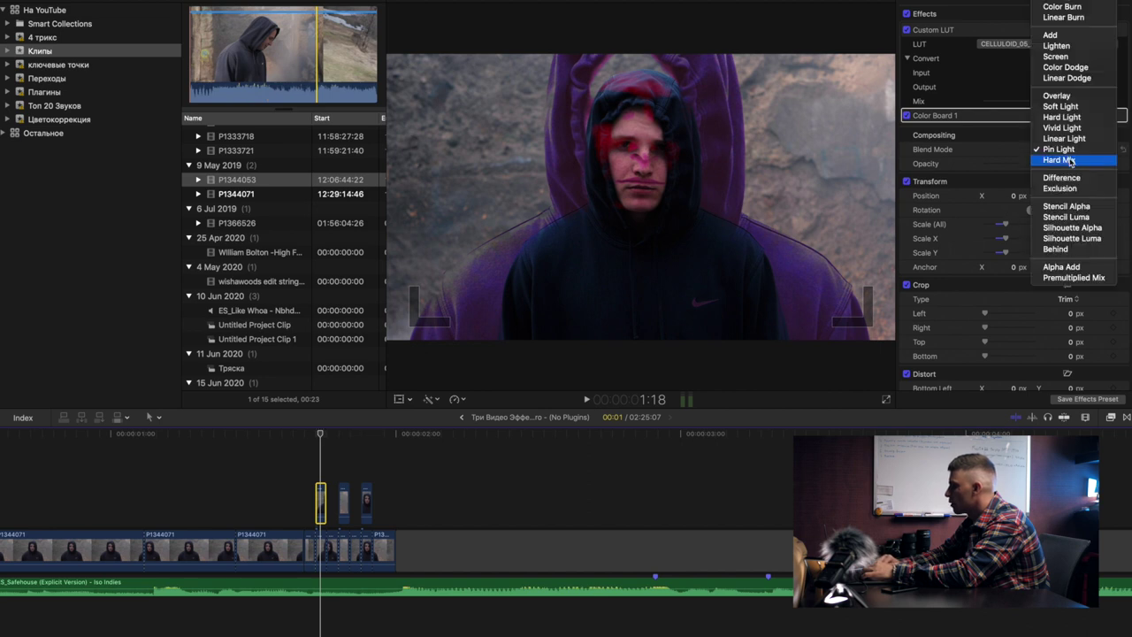
key(Escape)
click(531, 478)
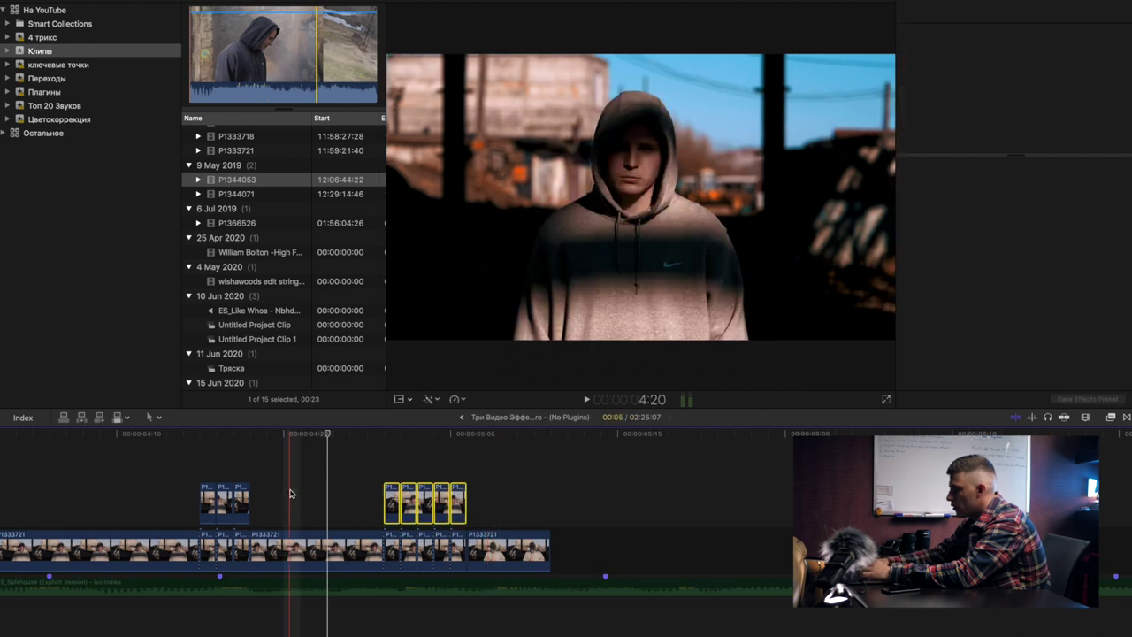
- Delete the old flash clips and blade two cuts into the hooded-figure clip
key(Delete)
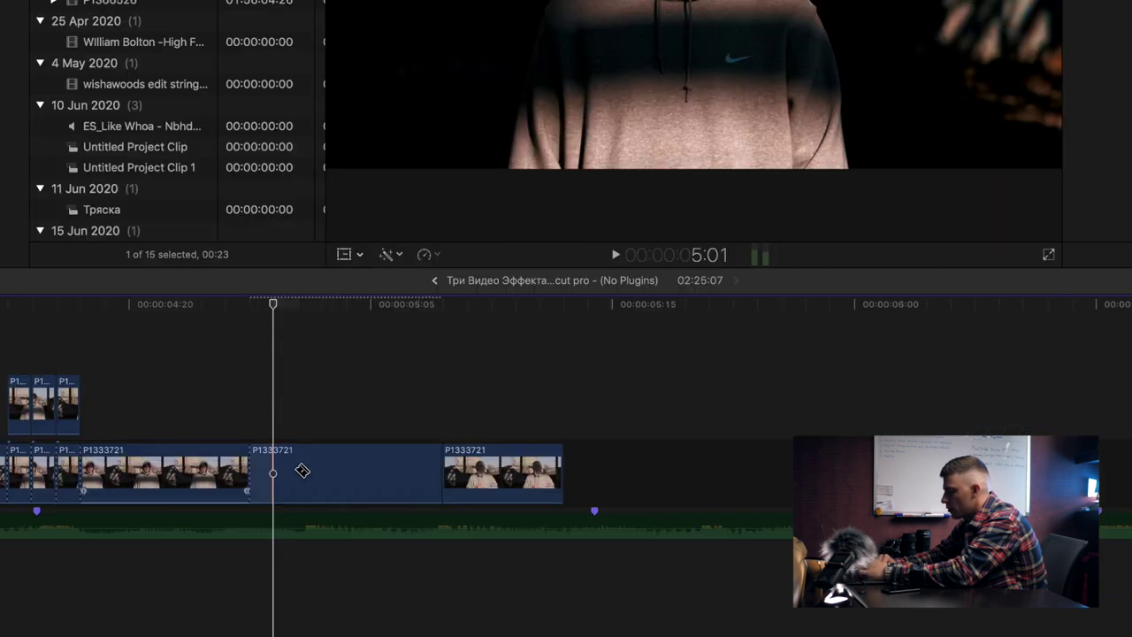
click(303, 470)
click(354, 470)
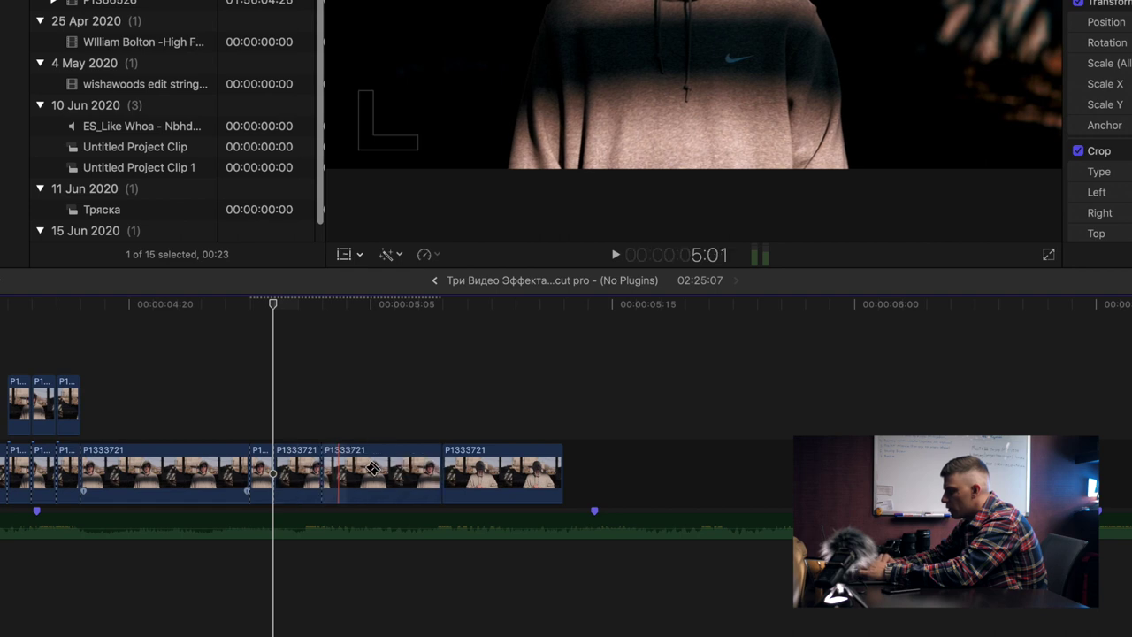
key(super+equal)
- Copy the five one-frame P1333721 pieces above the storyline and select the first copy
key(a)
drag(278, 425, 448, 467)
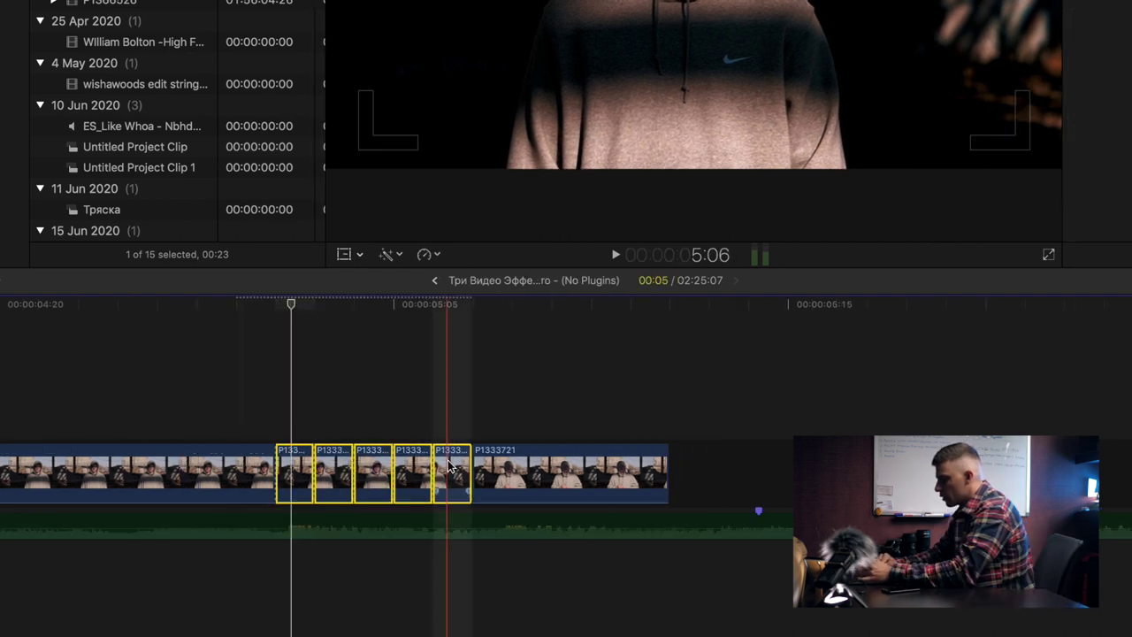
mouse_move(299, 476)
mouse_down()
mouse_move(319, 402)
mouse_move(358, 402)
mouse_up()
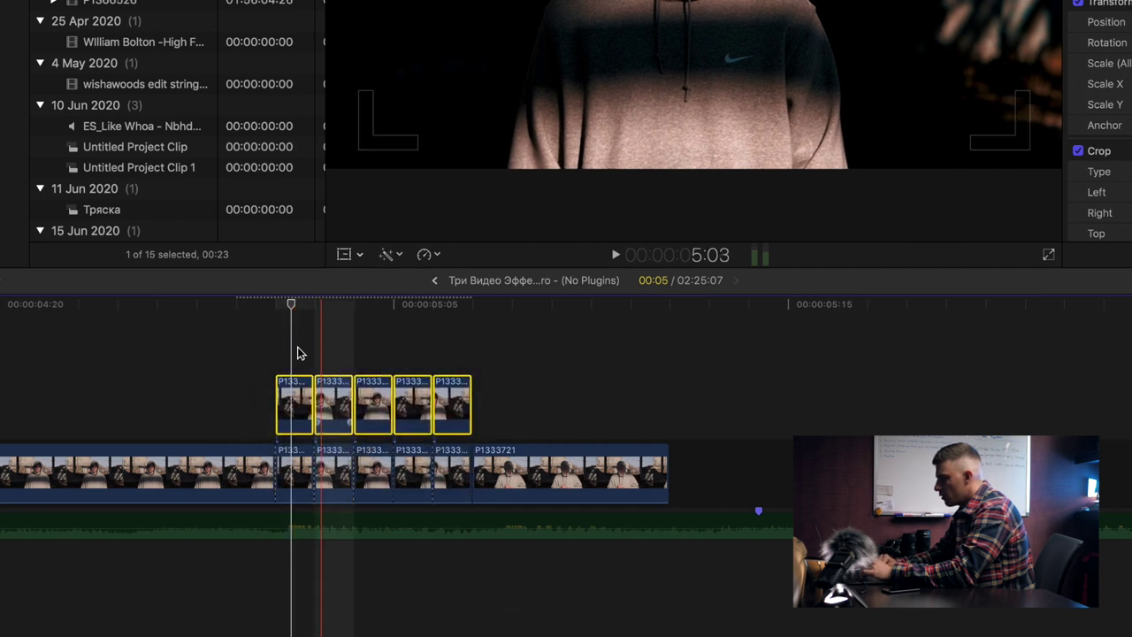
click(296, 402)
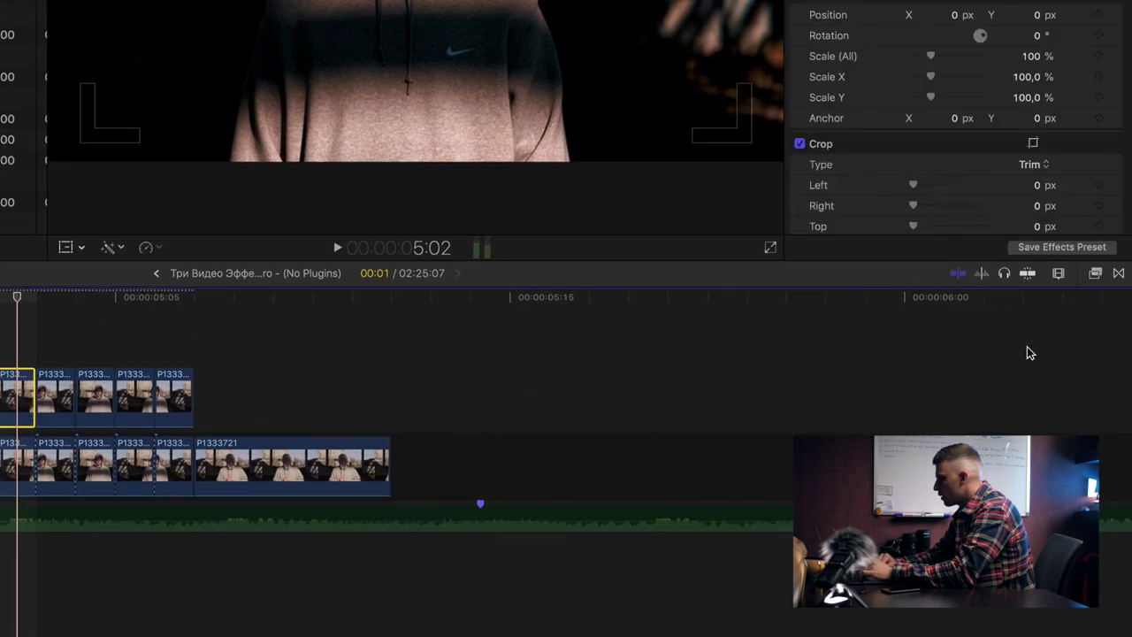
key(super+5)
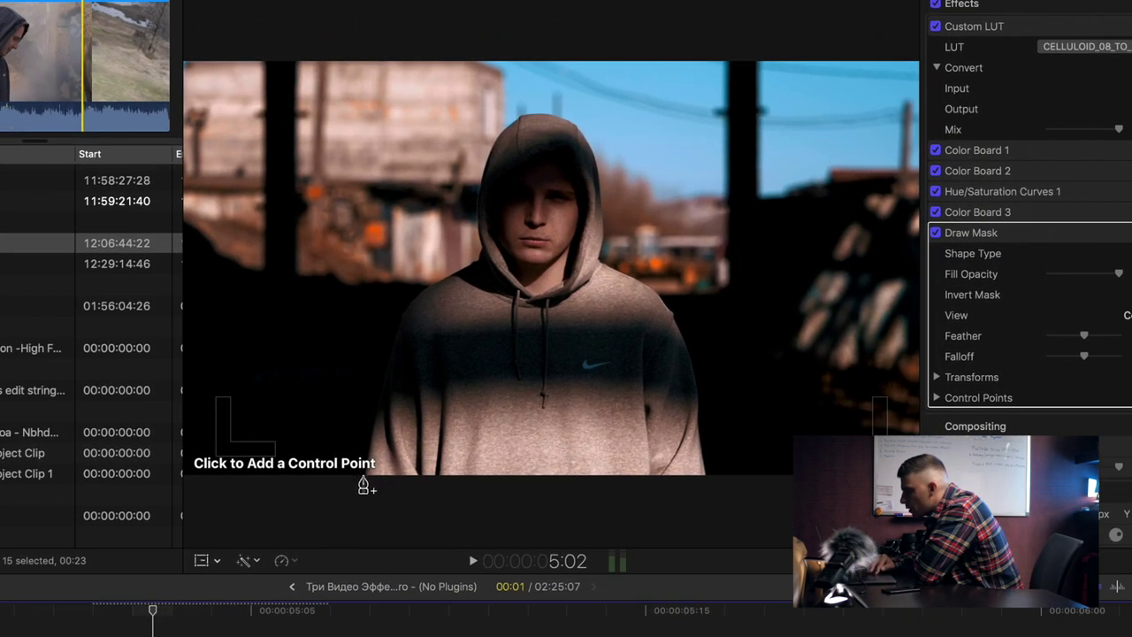
- Draw a mask around the hooded figure on the first copy and shift it to X -22 px
click(363, 478)
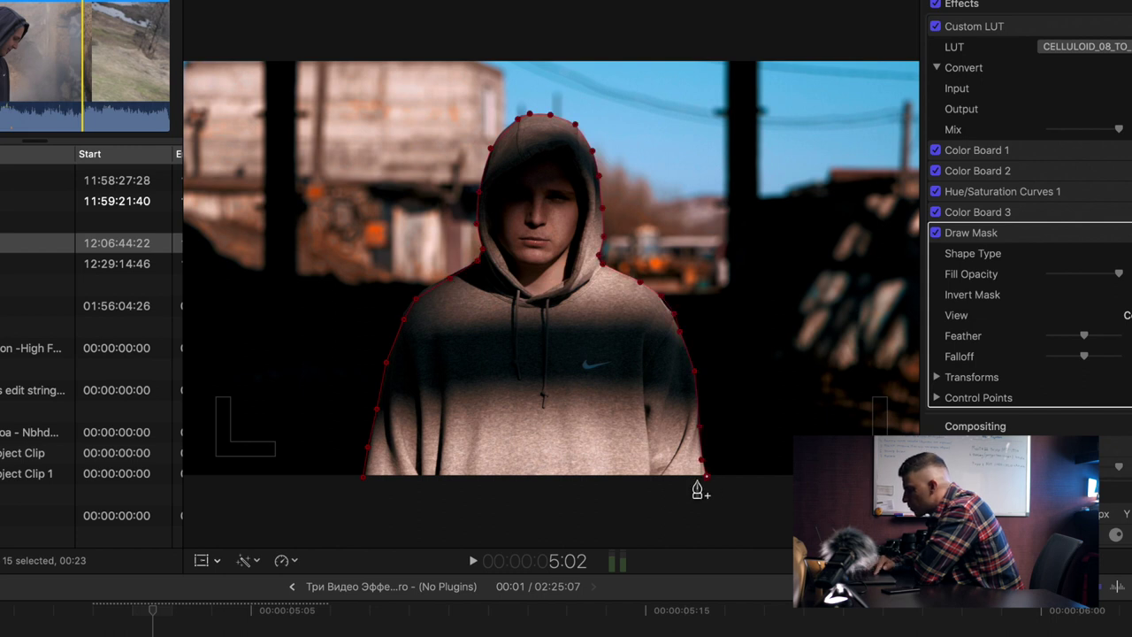
click(363, 477)
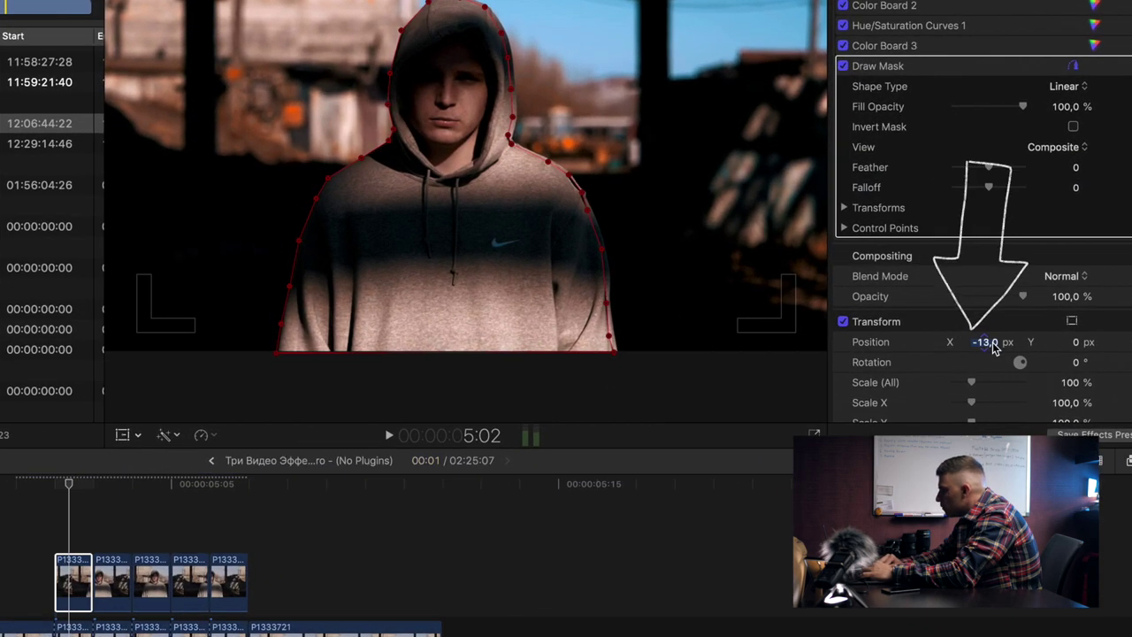
drag(989, 342, 970, 342)
- Paste the first clip's Draw Mask onto the other four flash clips, excluding Transform
click(78, 577)
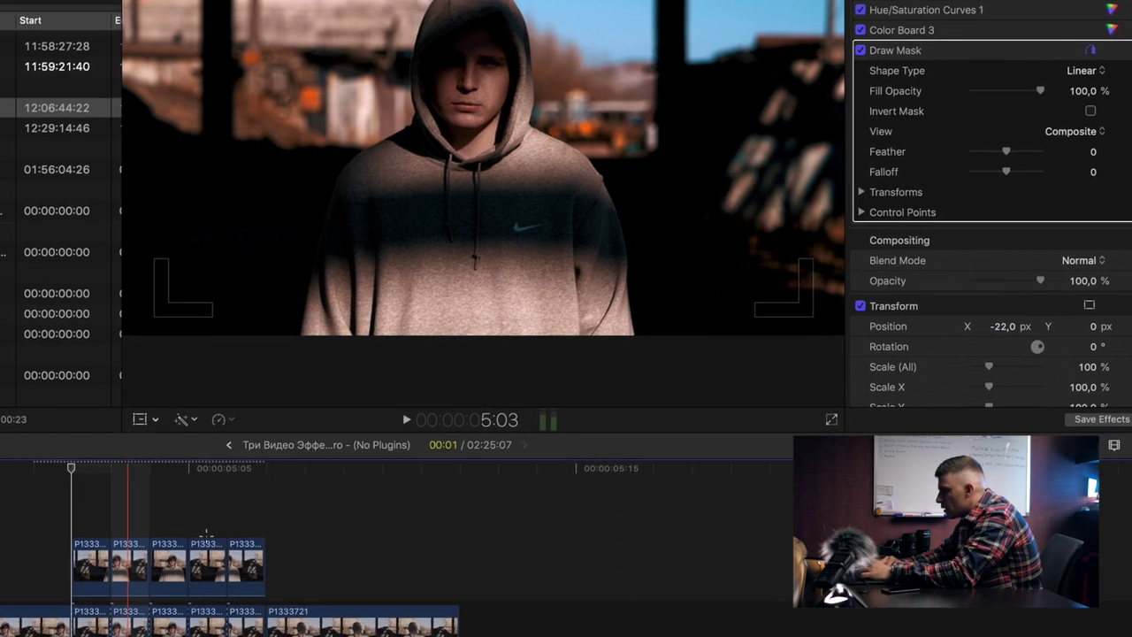
drag(93, 522, 251, 583)
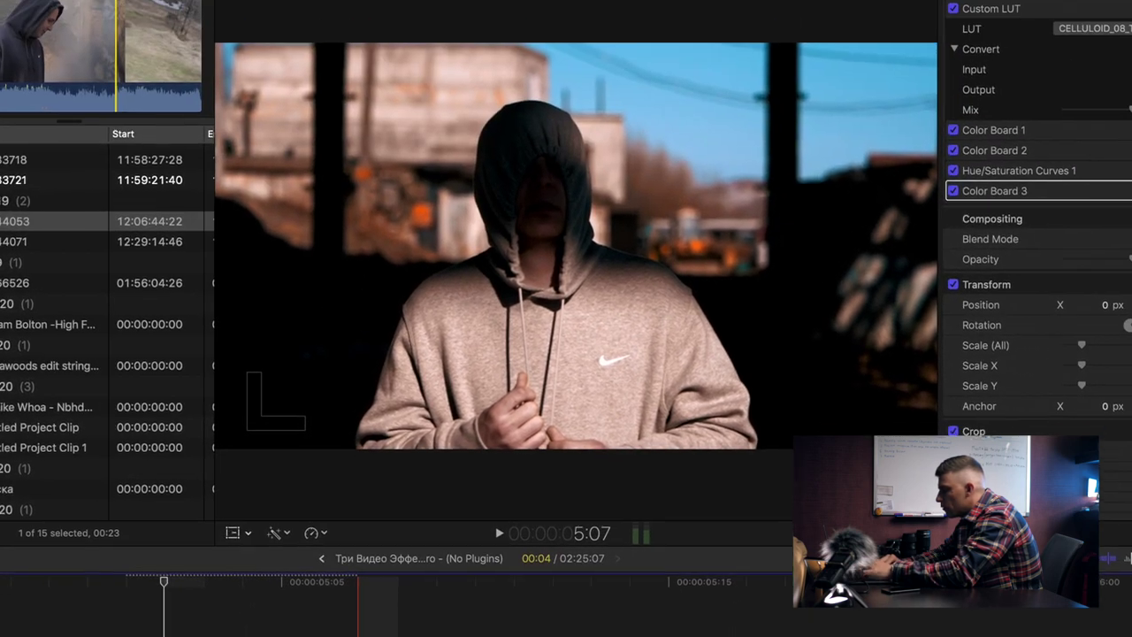
key(shift+super+v)
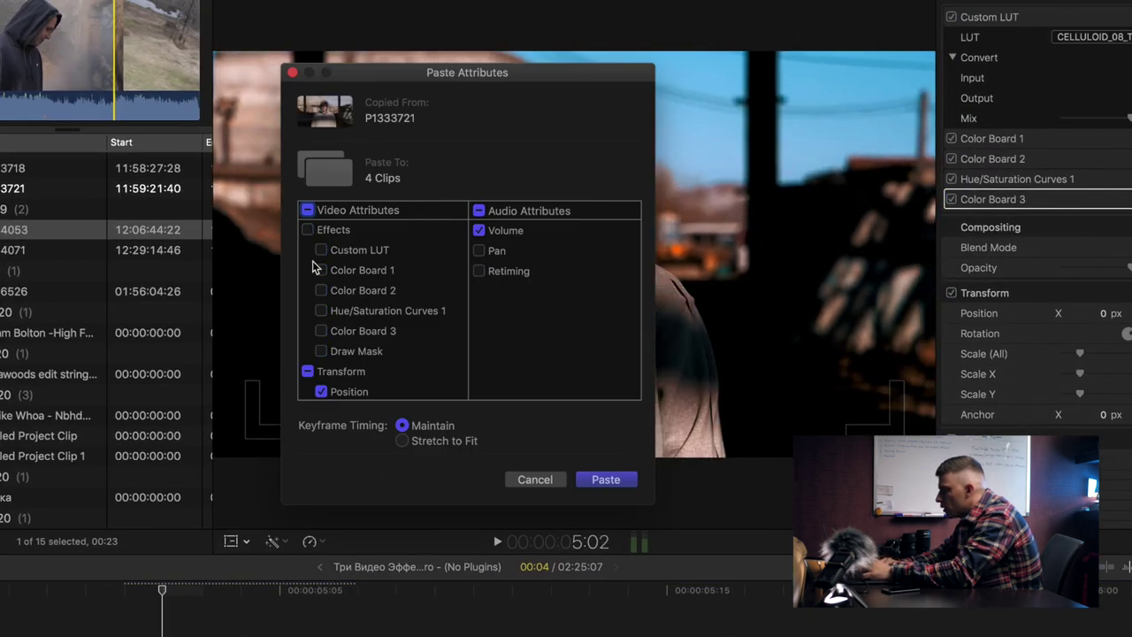
scroll(318, 336, down, 1)
scroll(341, 289, down, 3)
scroll(341, 289, down, 1)
scroll(341, 289, up, 4)
scroll(340, 334, down, 1)
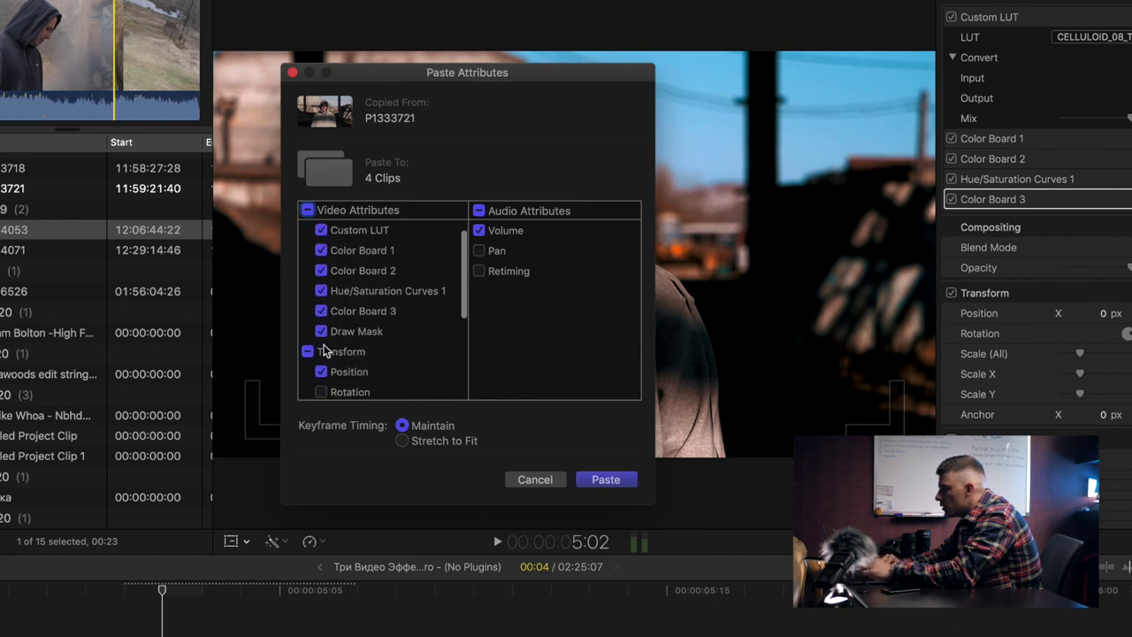
click(306, 349)
scroll(321, 357, up, 1)
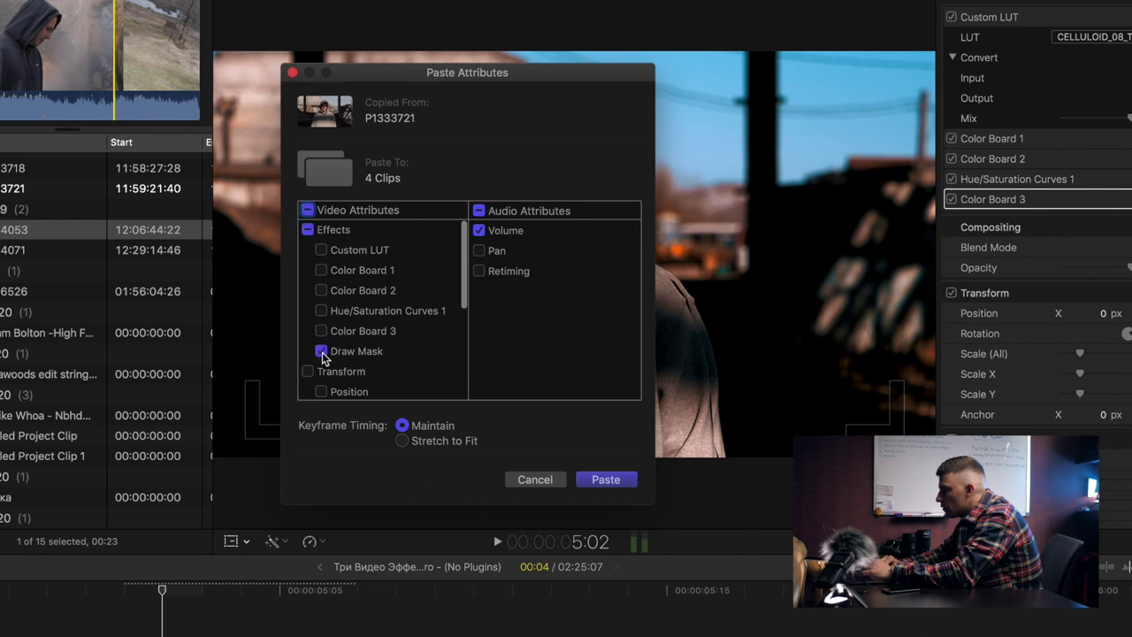
click(606, 479)
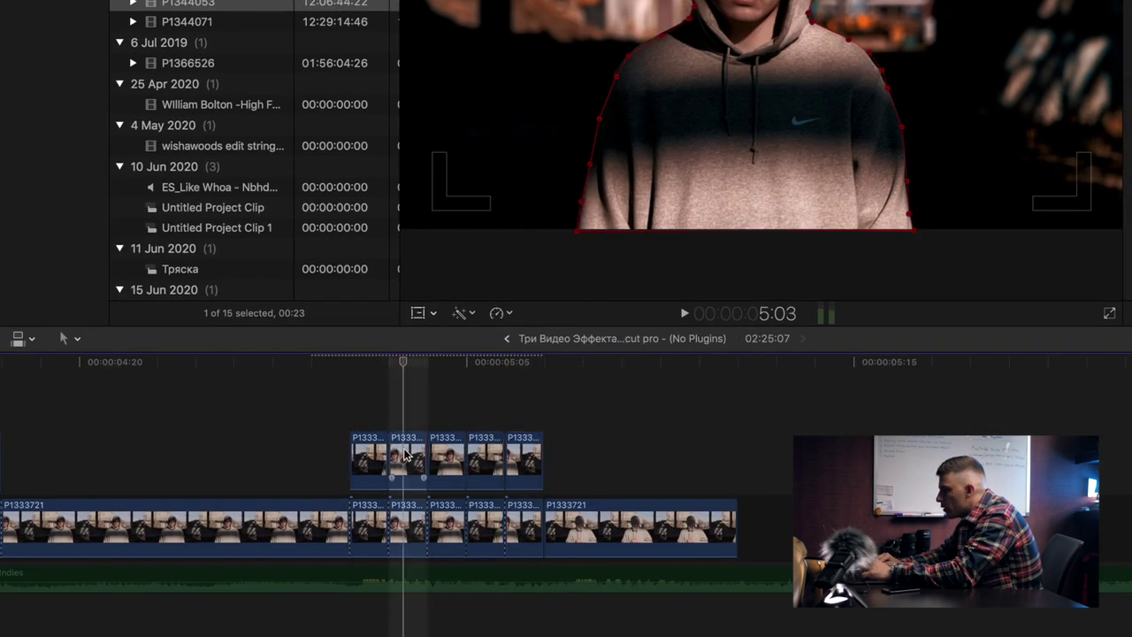
- Offset the second flash's figure horizontally and bring the playhead onto the last flash clip
click(406, 454)
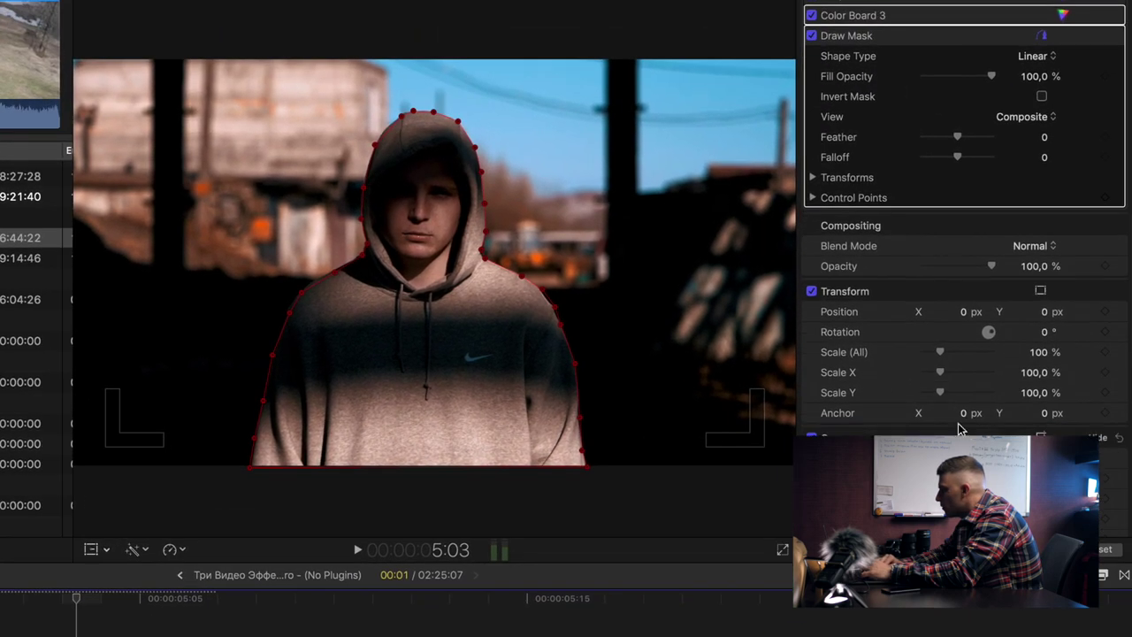
drag(973, 324, 1002, 323)
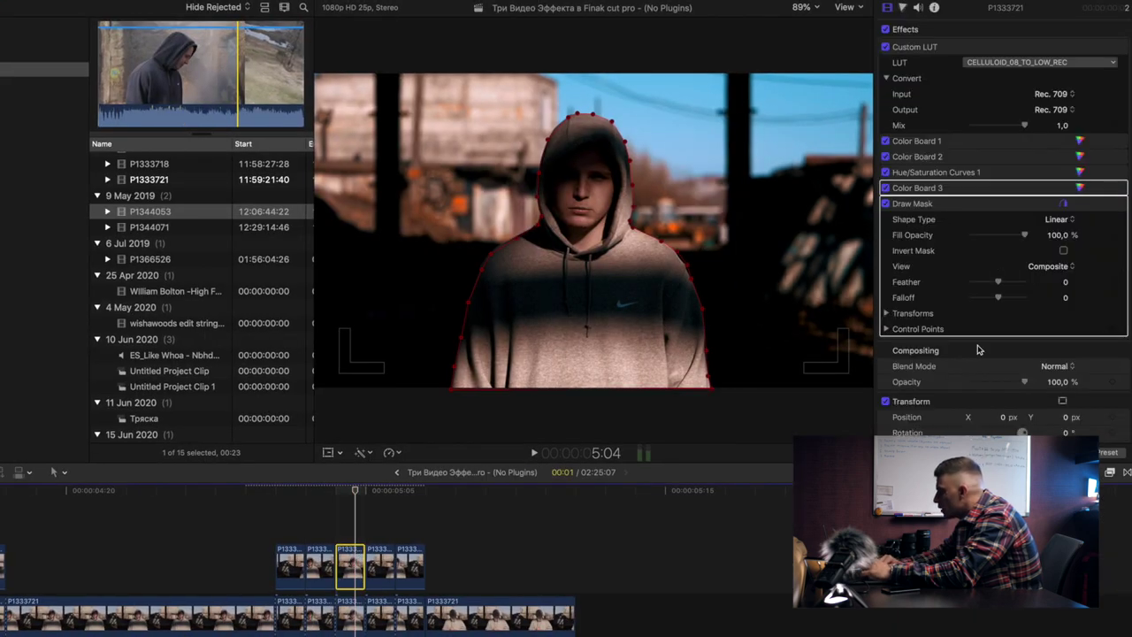
scroll(982, 362, down, 5)
drag(996, 321, 989, 321)
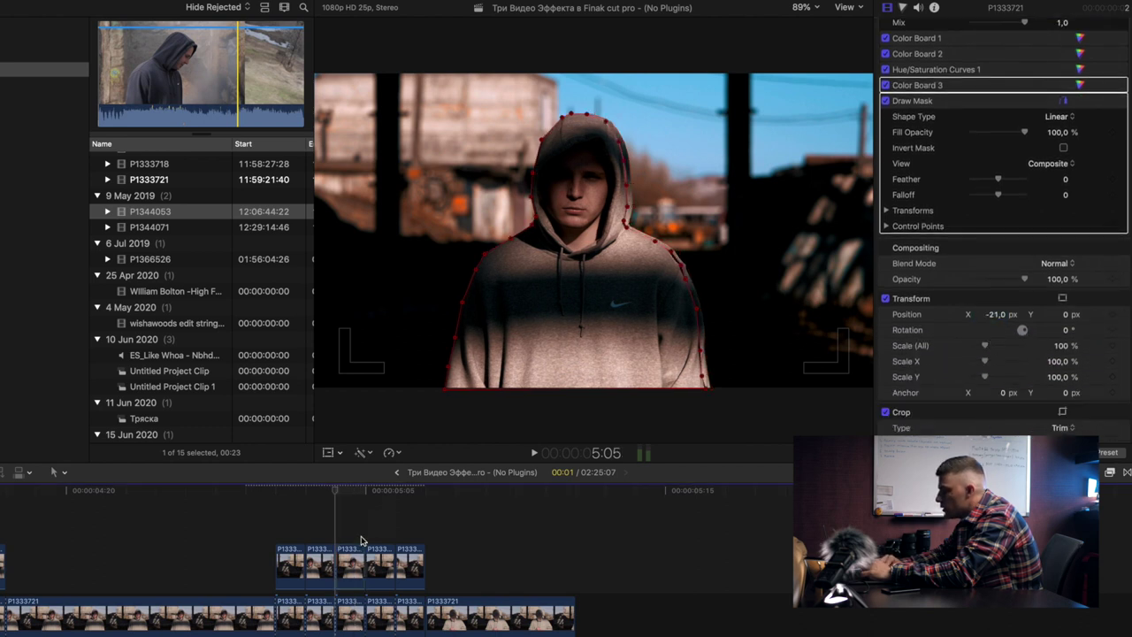
click(380, 566)
click(405, 535)
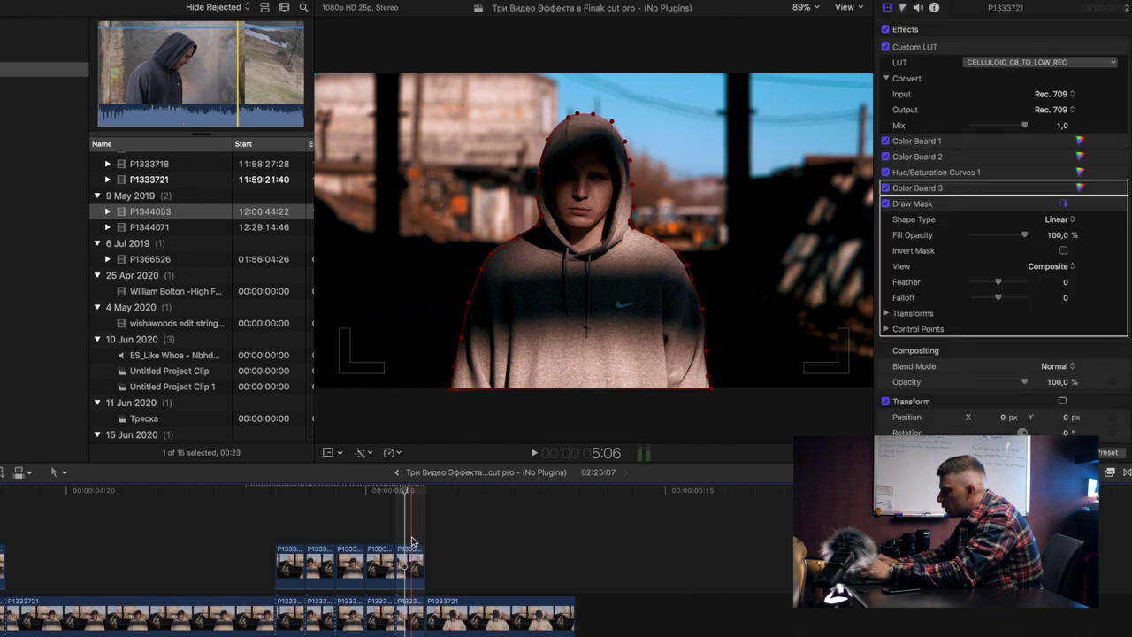
key(Right)
key(Right)
key(Right)
key(Right)
key(Left)
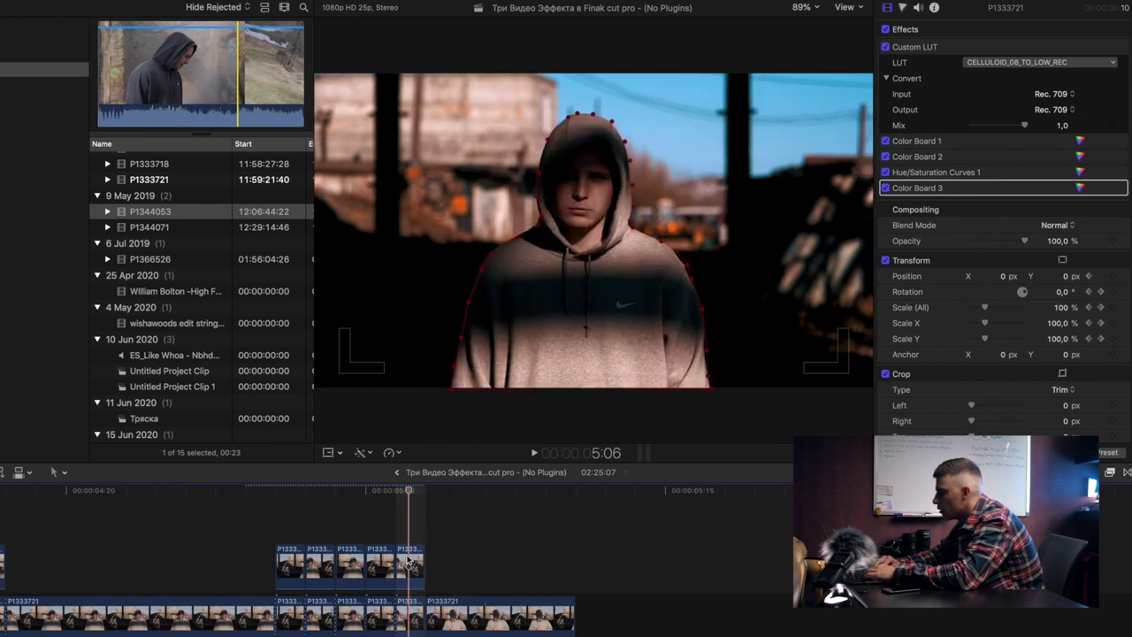
- Set the last flash clip to Position X -26, Y 9 px with 2° rotation
click(409, 562)
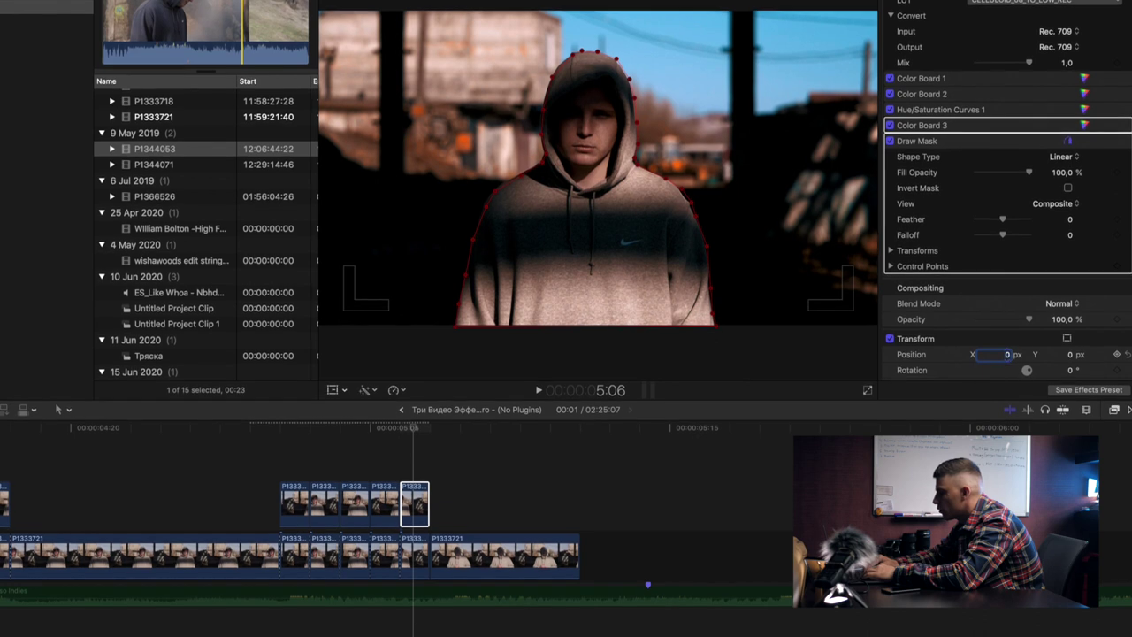
text(-26)
click(1070, 356)
text(9,)
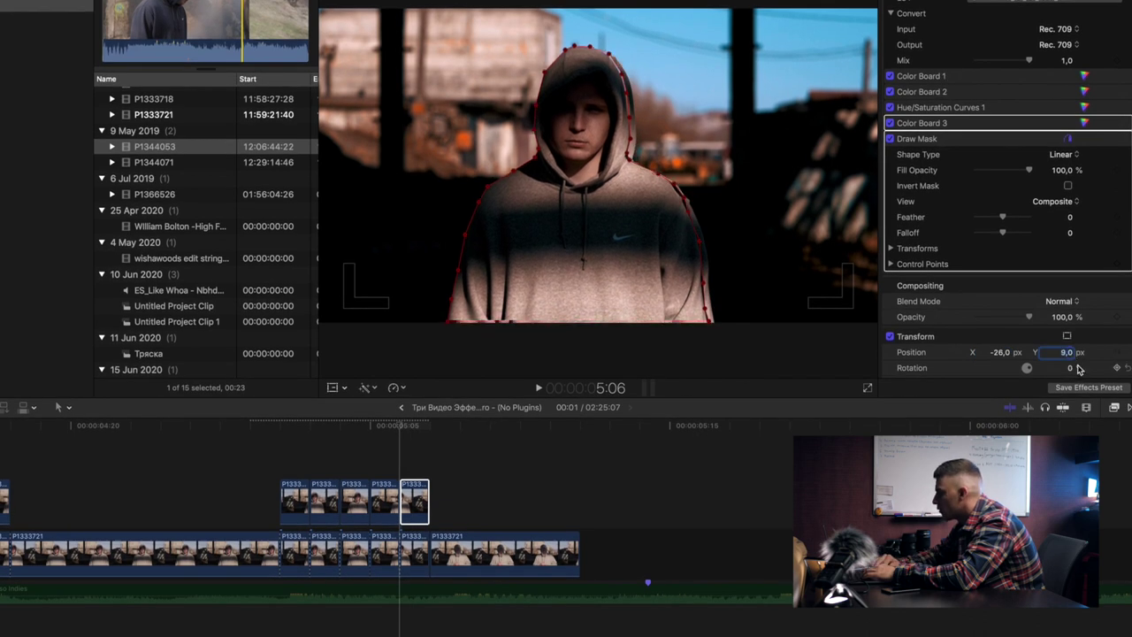
click(1068, 368)
text(2,)
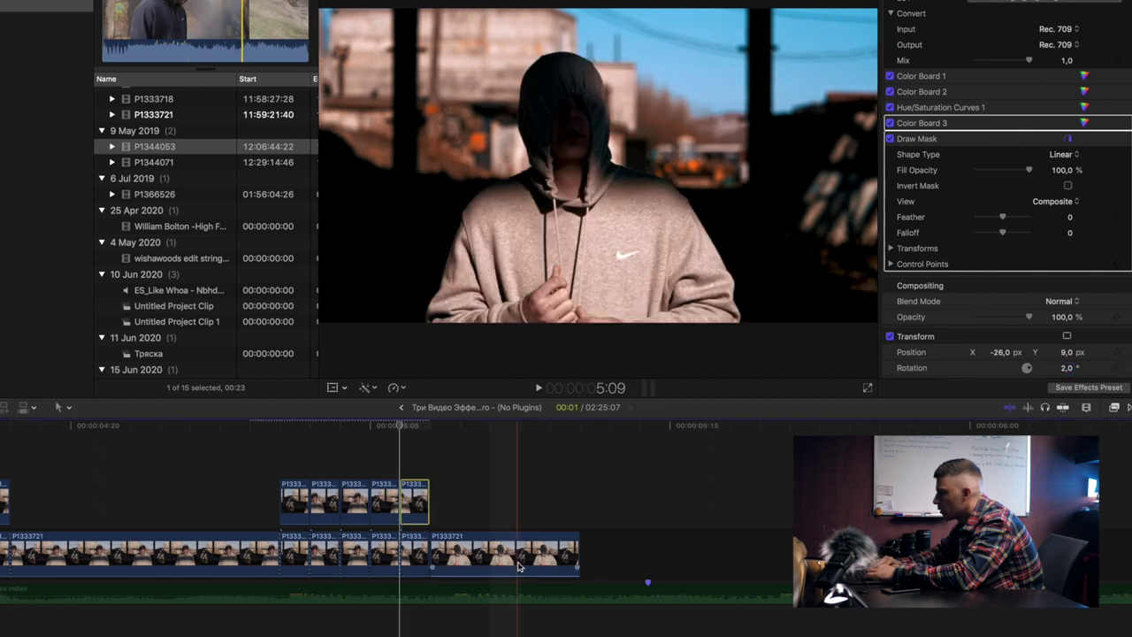
click(421, 491)
key(v)
key(v)
click(418, 471)
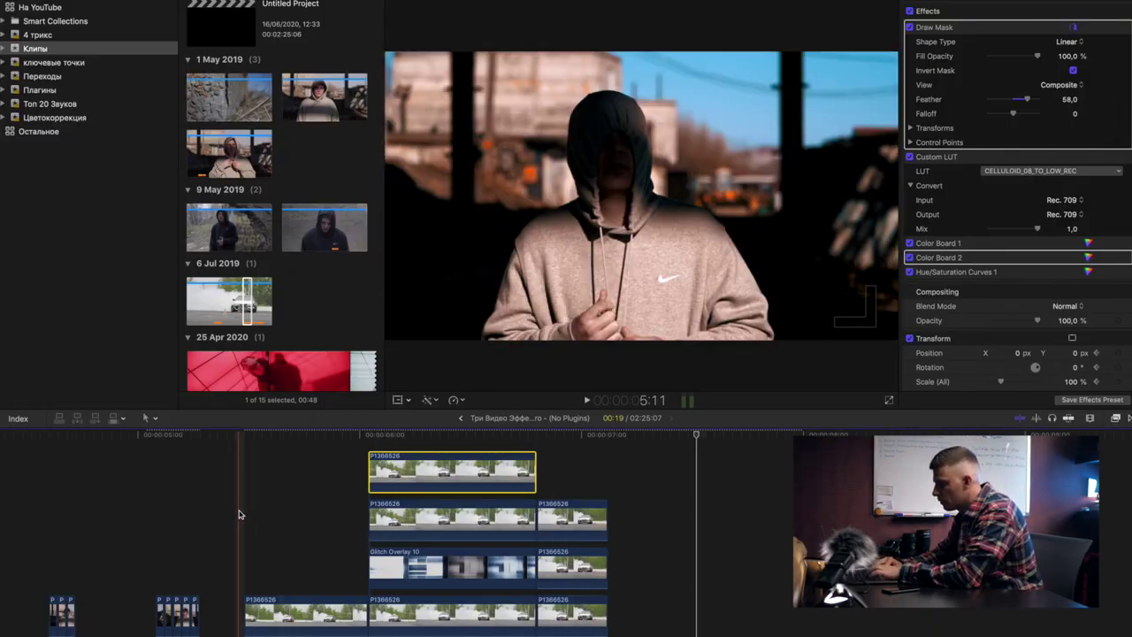
- Play back the five-clip hooded-figure flash sequence
key(space)
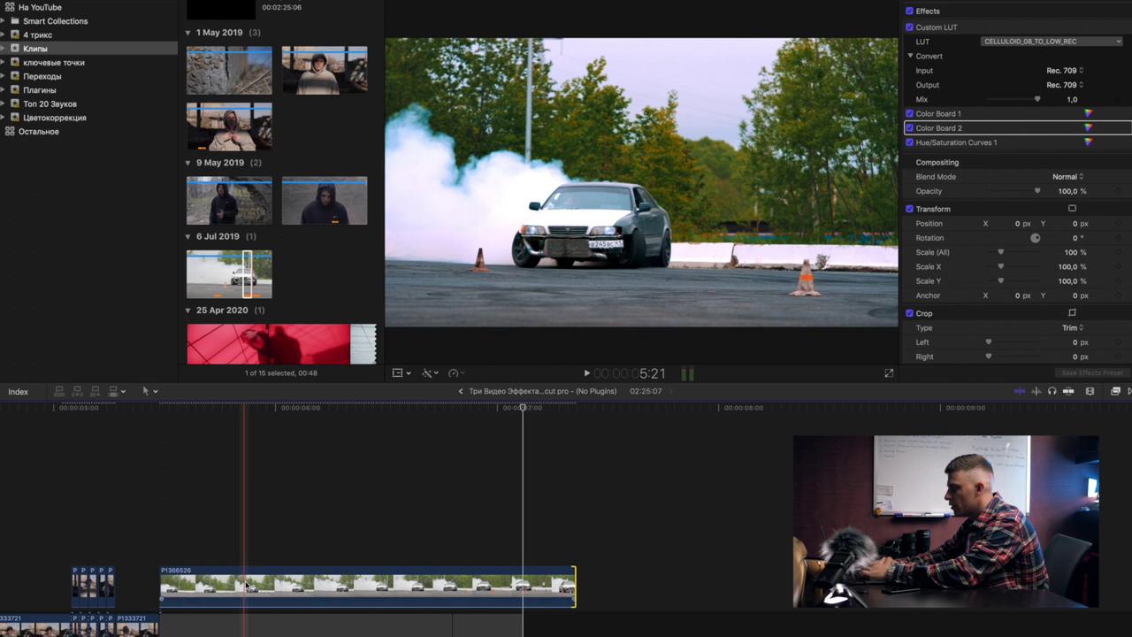
- Blade the drift car clip P1366526 at two points to isolate the slowed section
click(244, 583)
click(428, 587)
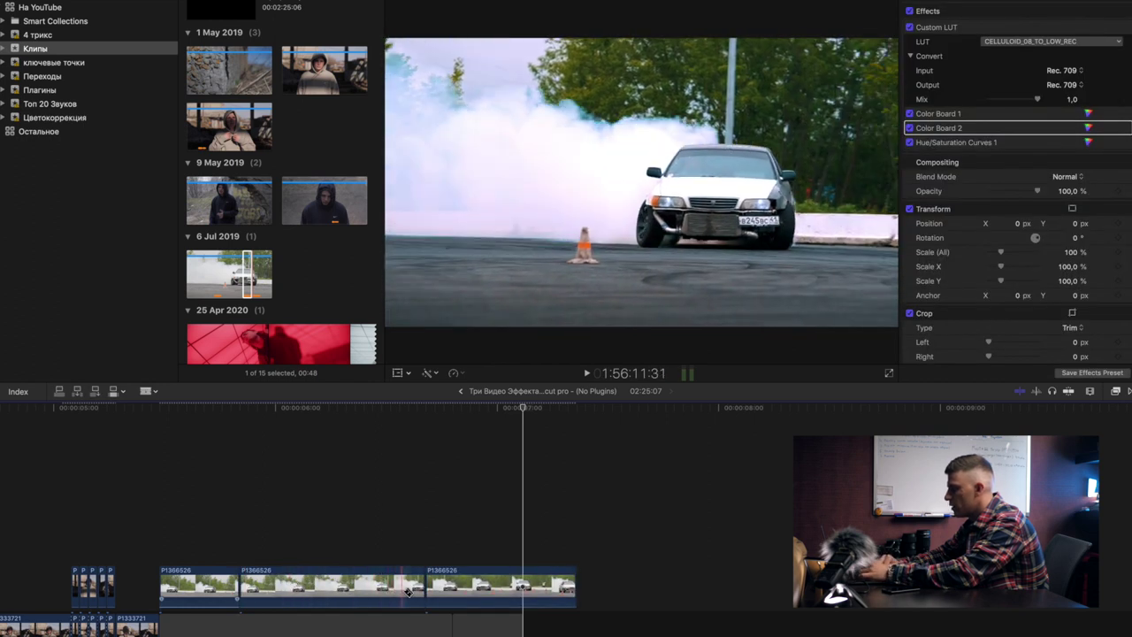
key(a)
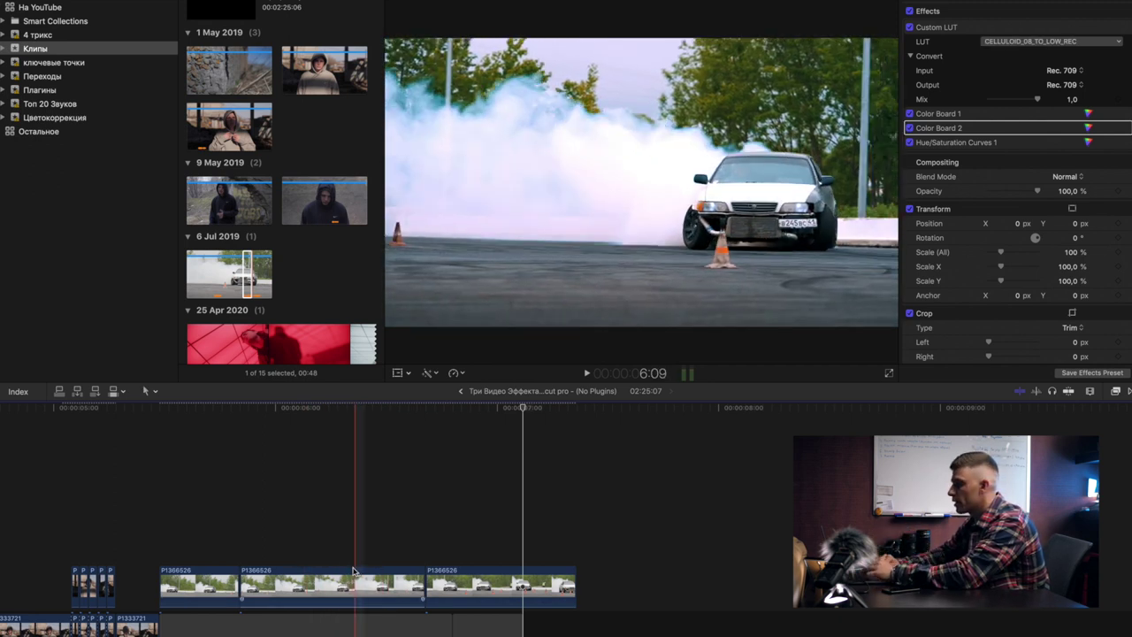
- Apply the Draw Mask effect to the Slow (50%) section of the car clip
click(383, 584)
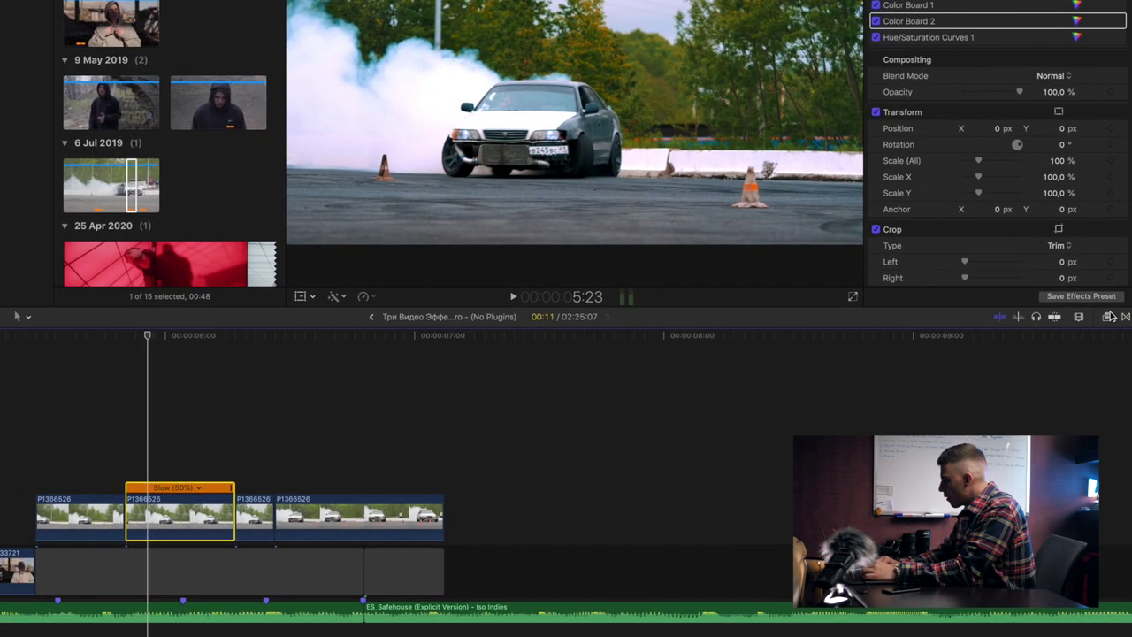
click(1109, 316)
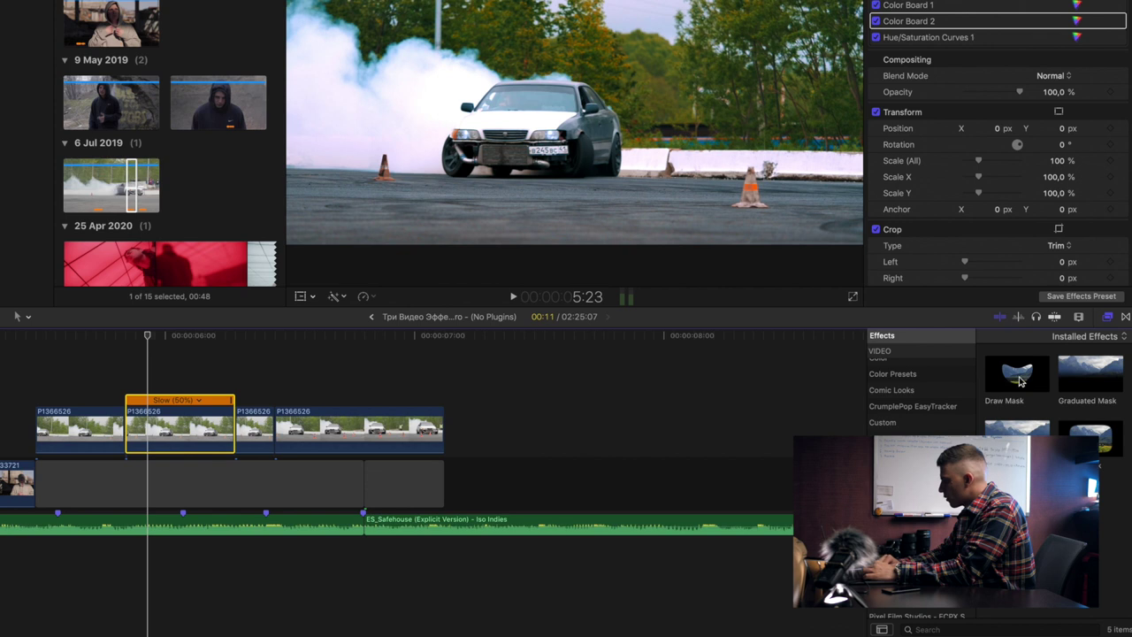
drag(1020, 380, 182, 420)
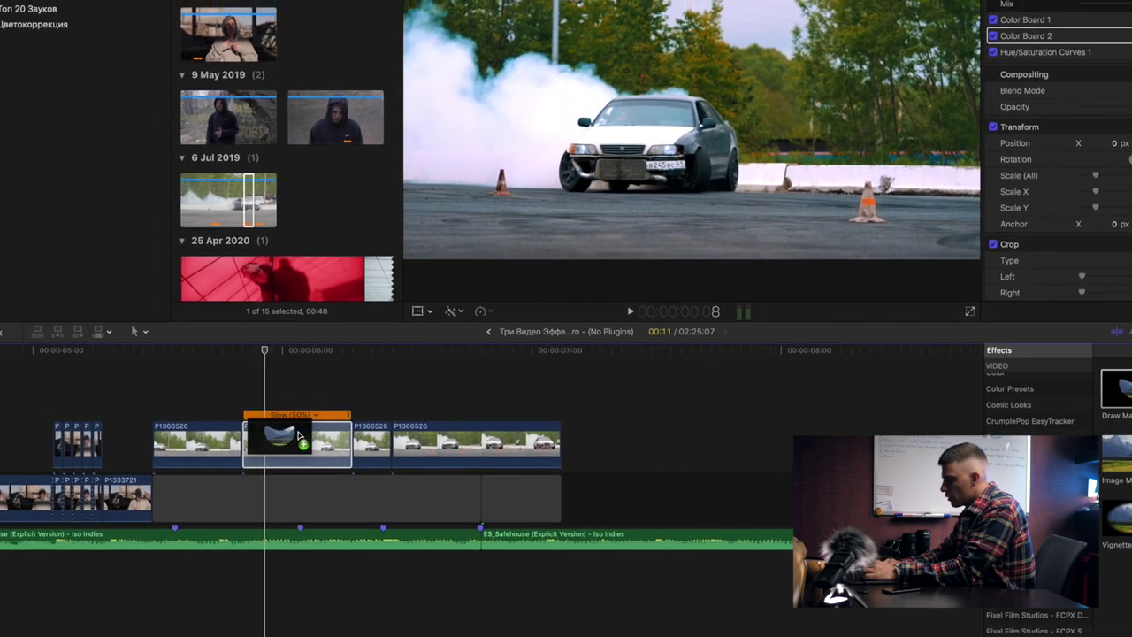
drag(297, 436, 299, 438)
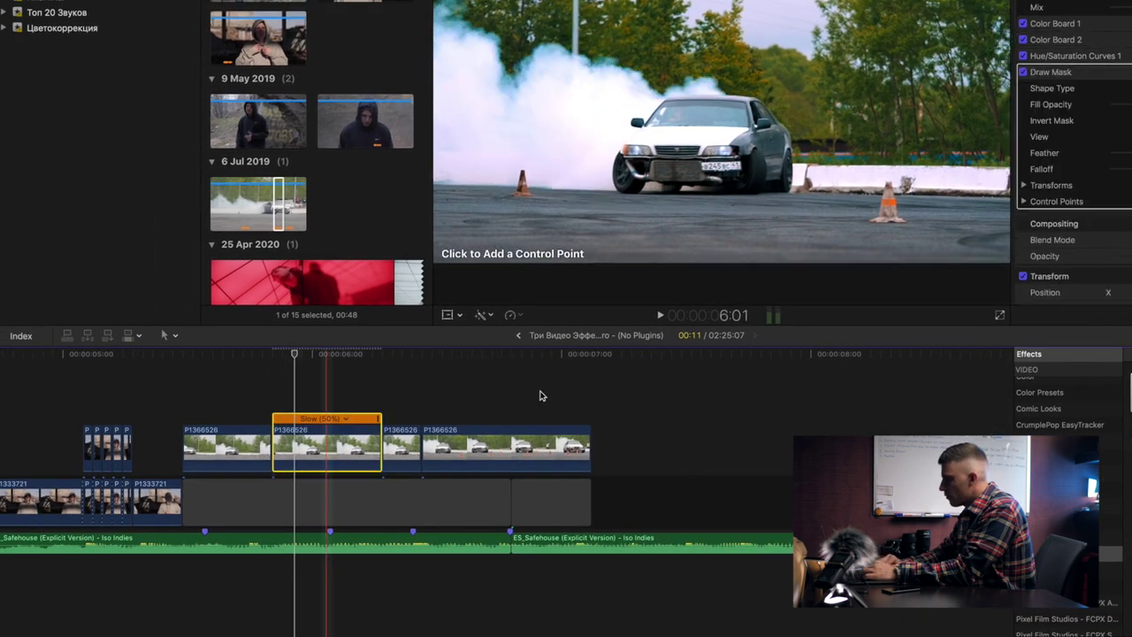
- Close the bezier outline around the drifting car and invert the mask
key(Left)
key(Left)
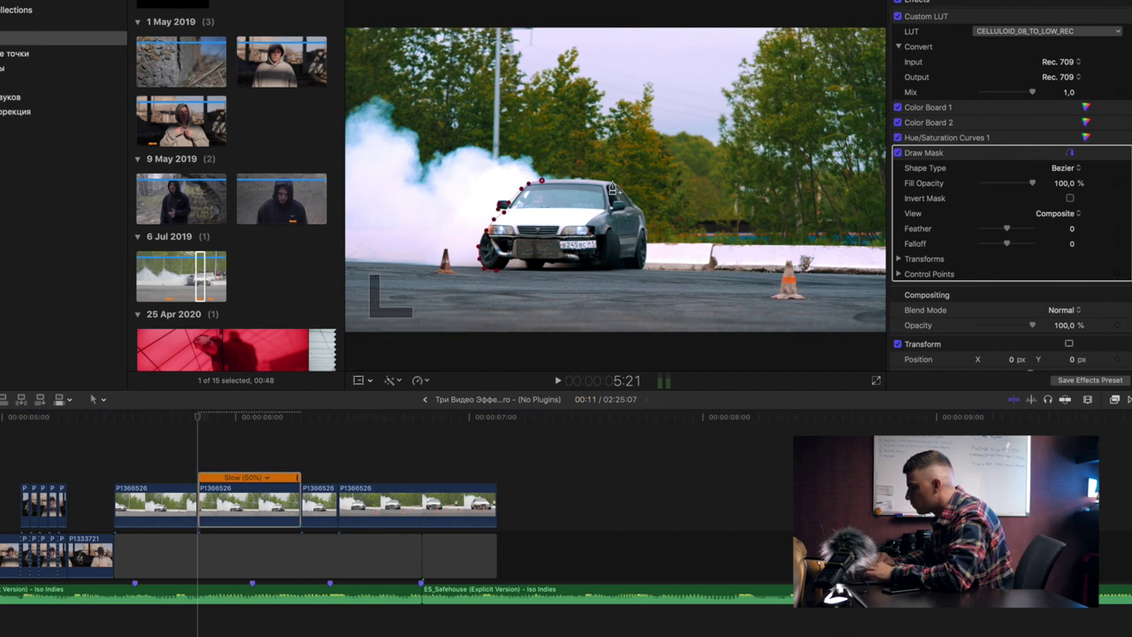
click(497, 271)
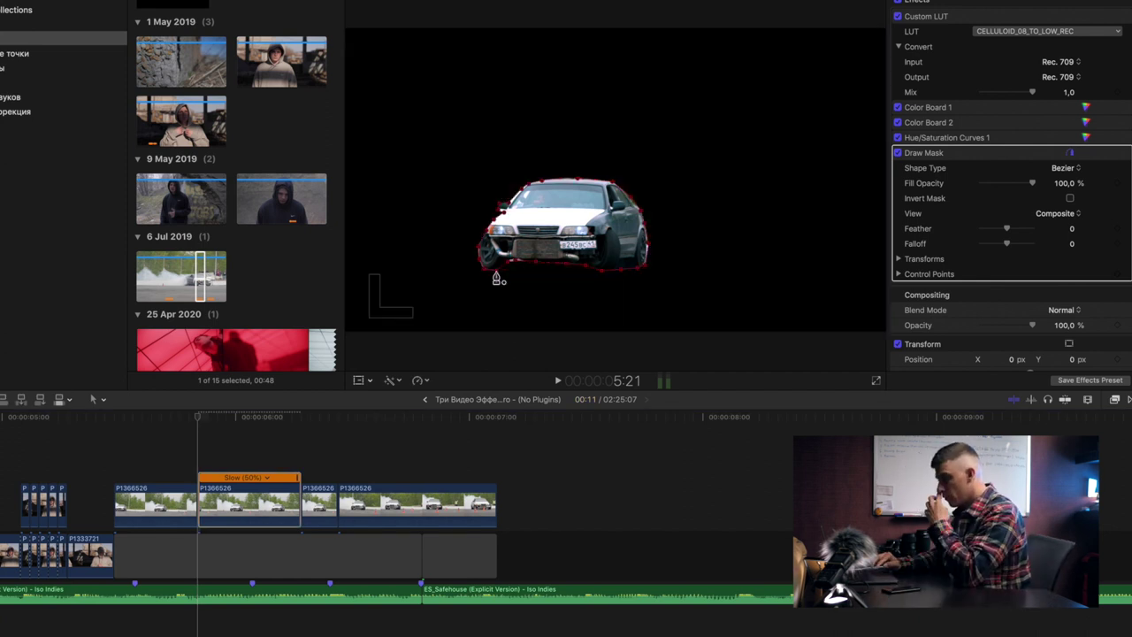
click(230, 482)
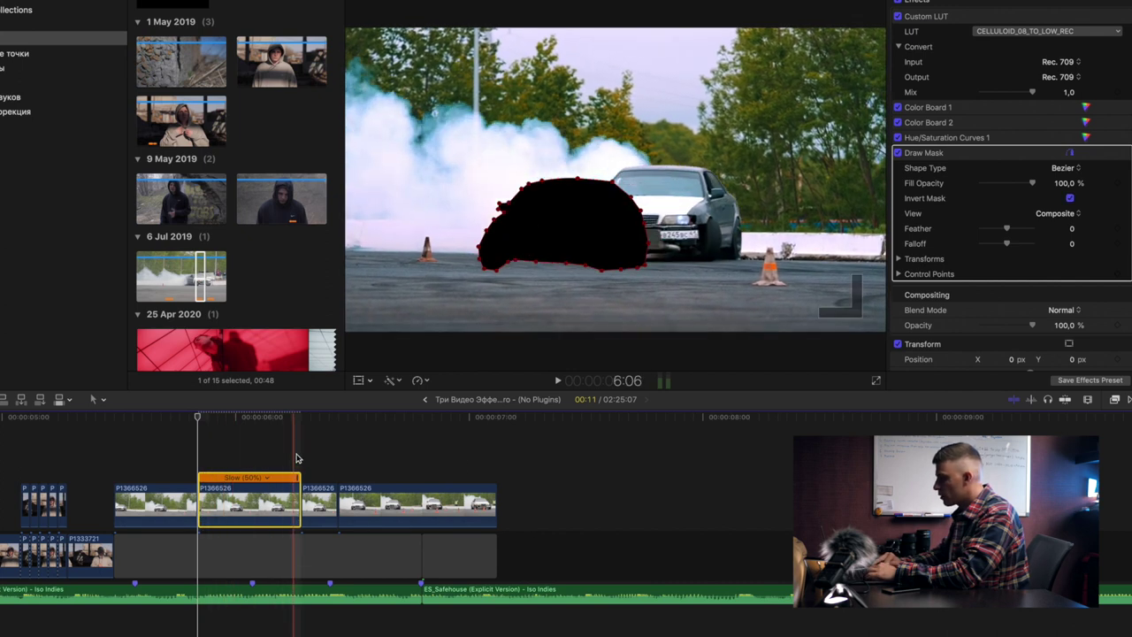
- Return to the 5:21 frame and expand the mask's Transforms settings
key(s)
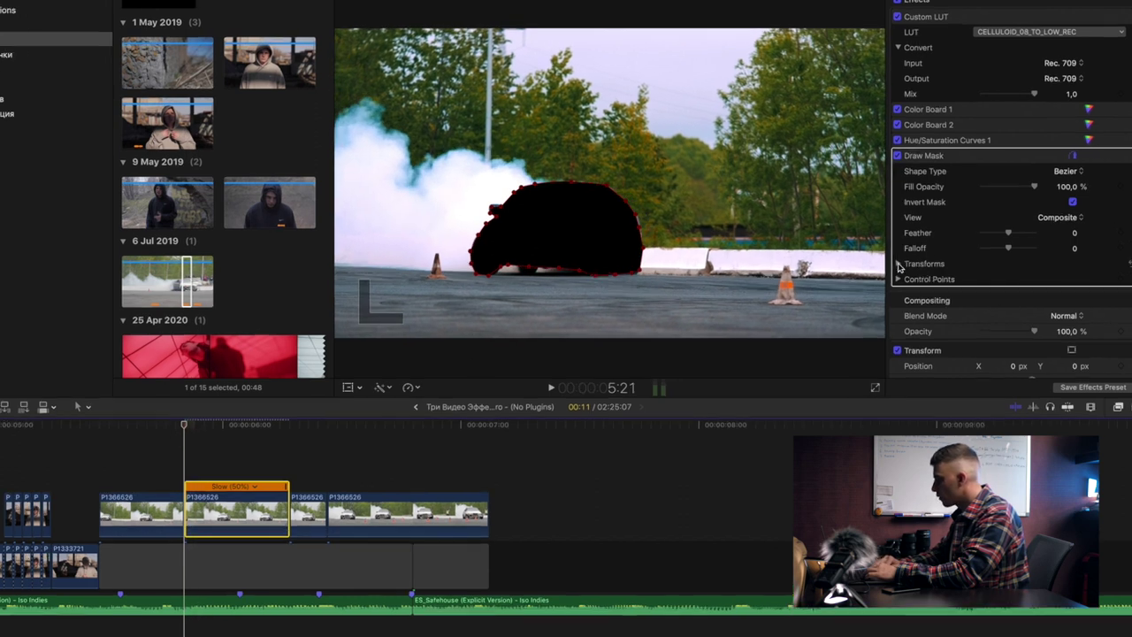
click(1101, 258)
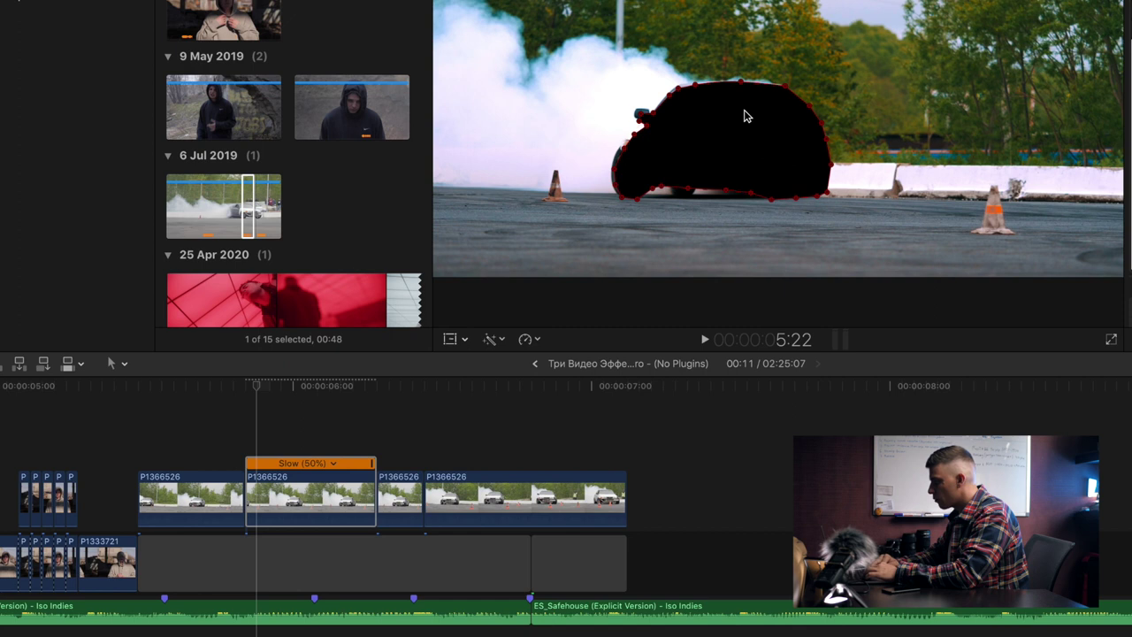
key(Right)
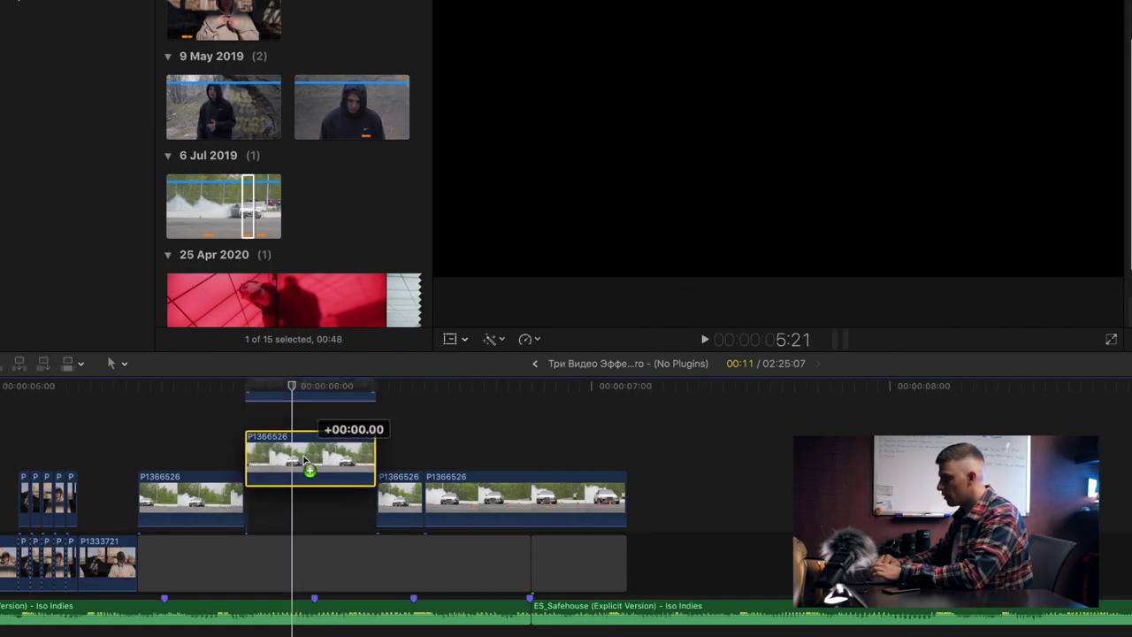
- Option-drag a copy of the slowed car clip above the original as a connected clip
drag(303, 458, 295, 444)
scroll(294, 444, right, 2)
scroll(295, 444, up, 1)
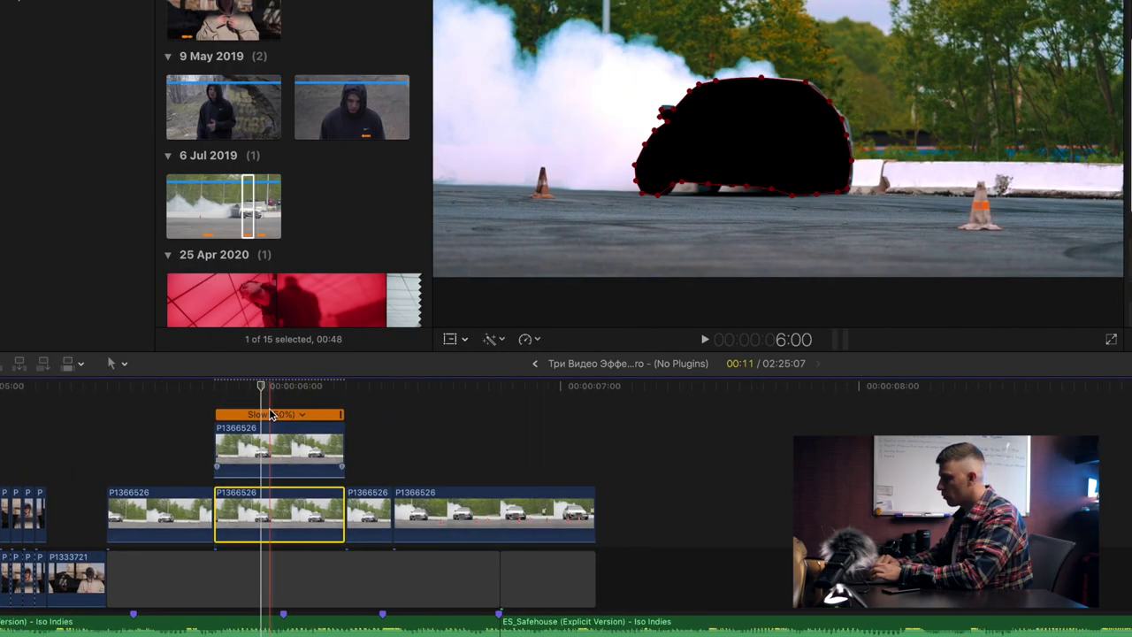
- Show the copy's Video Animation lanes and step from 6:00 frame by frame to keyframe the mask
click(266, 453)
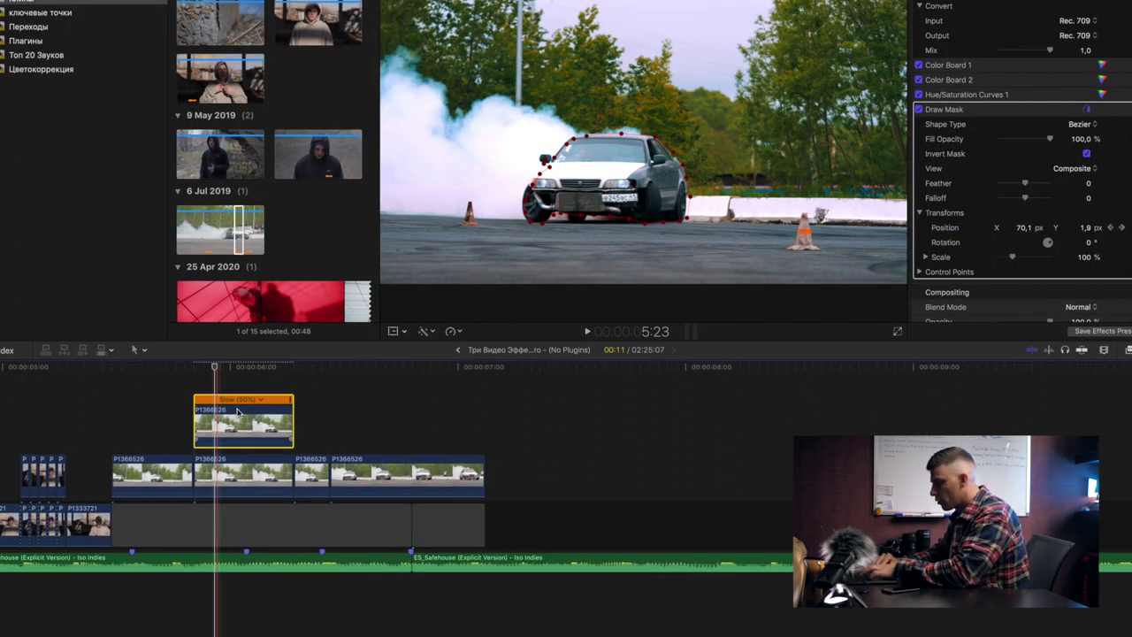
key(ctrl+v)
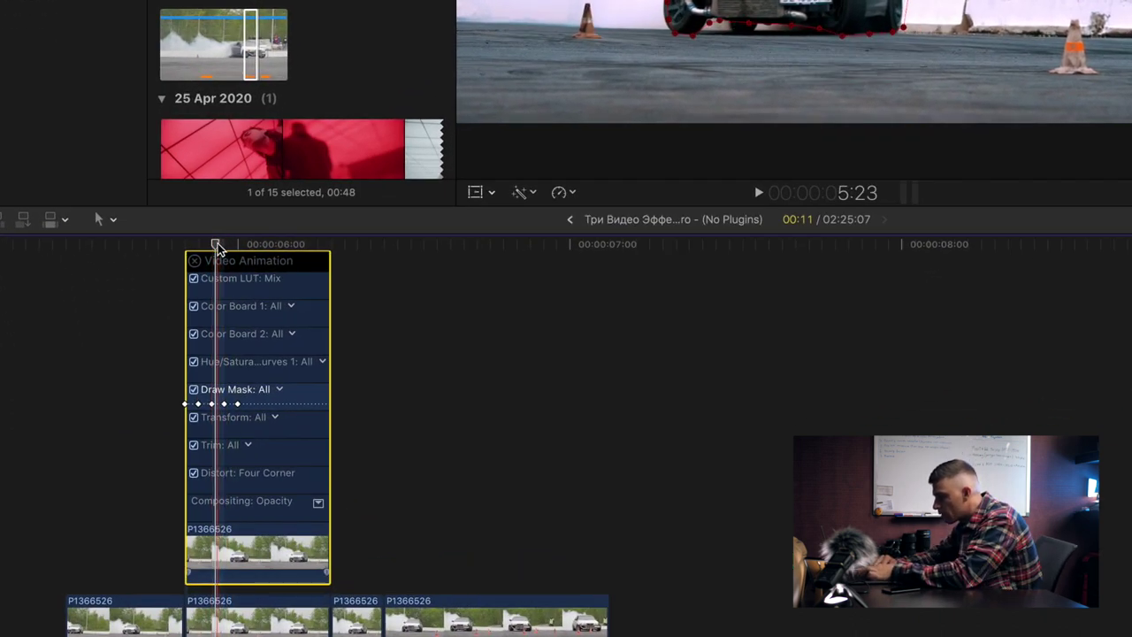
drag(217, 245, 242, 250)
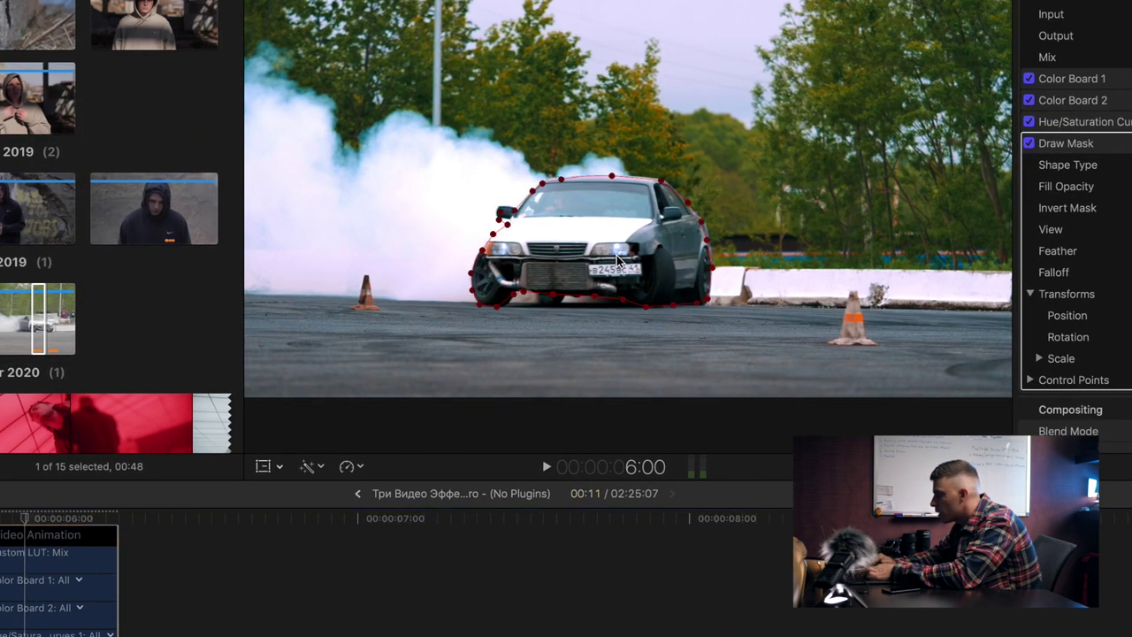
key(Right)
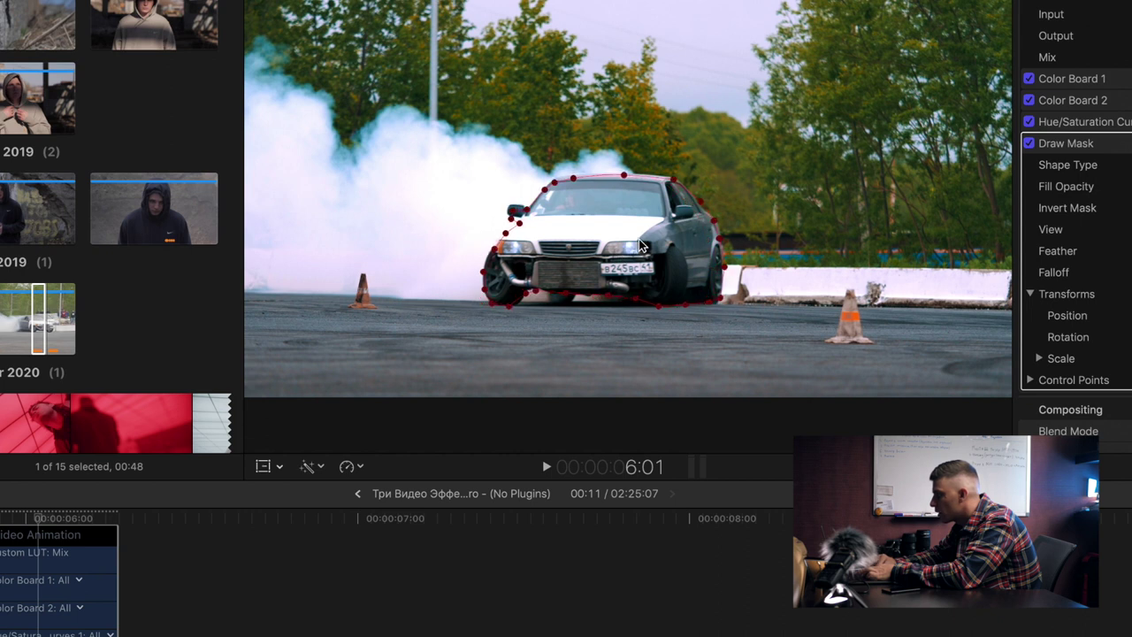
key(Right)
key(Right)
key(Right)
key(Right)
key(Right)
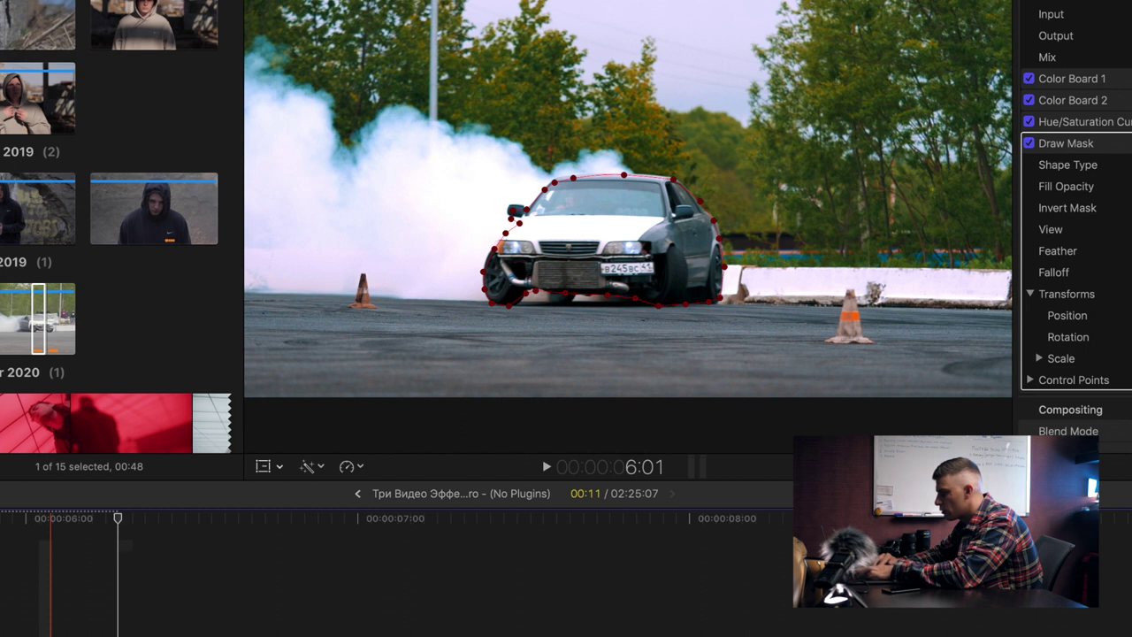
key(Right)
key(Right)
key(Right)
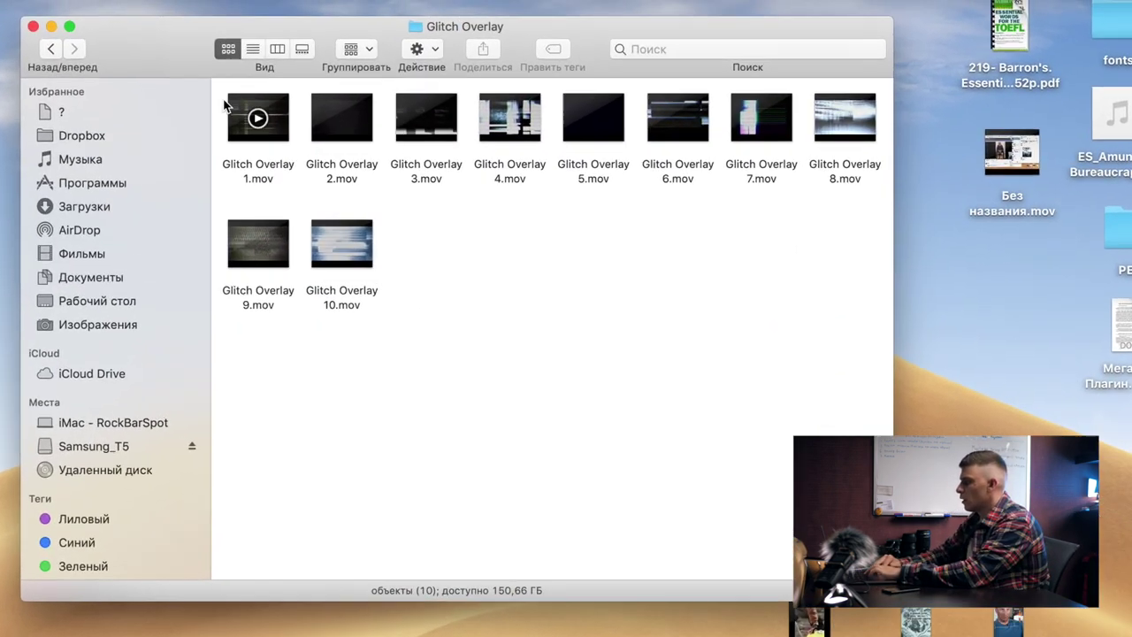
- Open the Glitch Overlay folder and Quick Look preview Glitch Overlay 4.mov
click(50, 49)
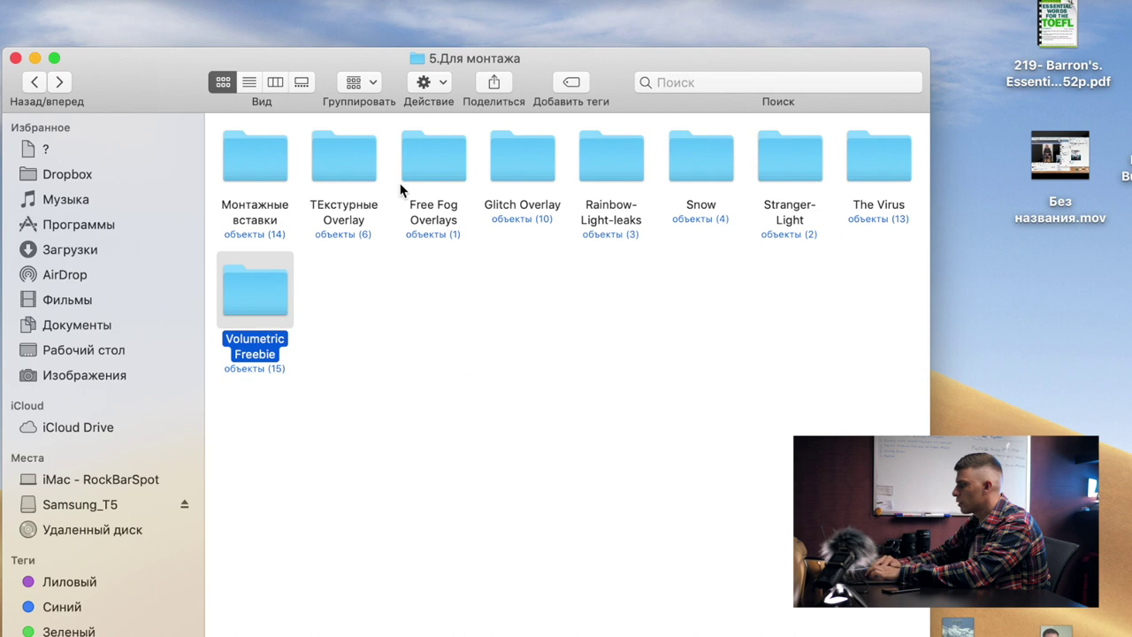
click(432, 177)
click(522, 173)
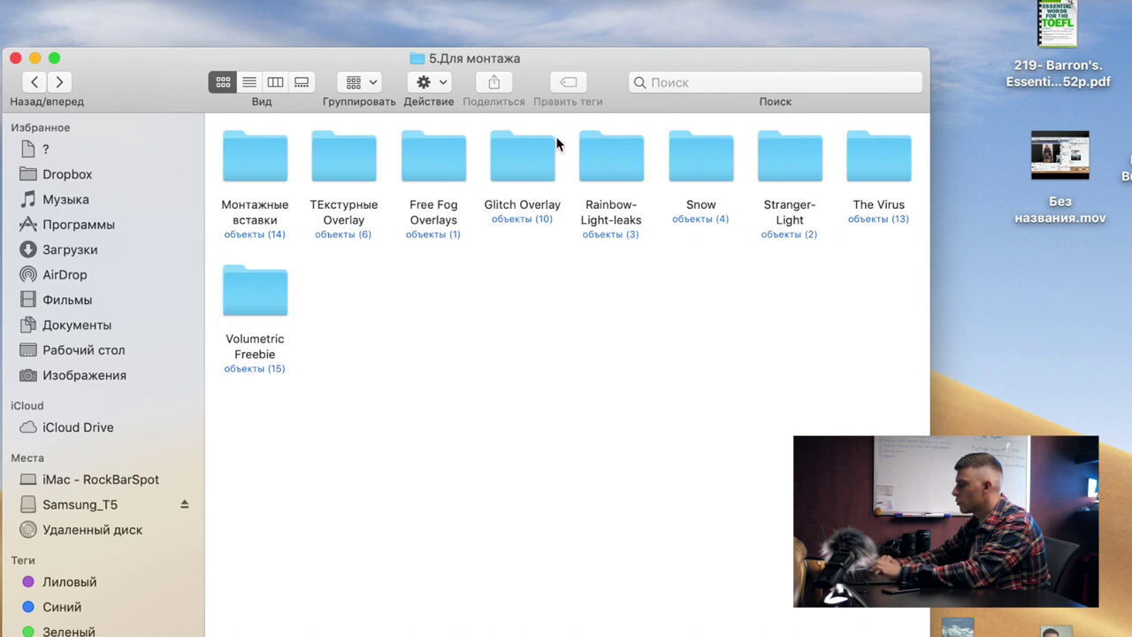
double_click(535, 182)
click(514, 212)
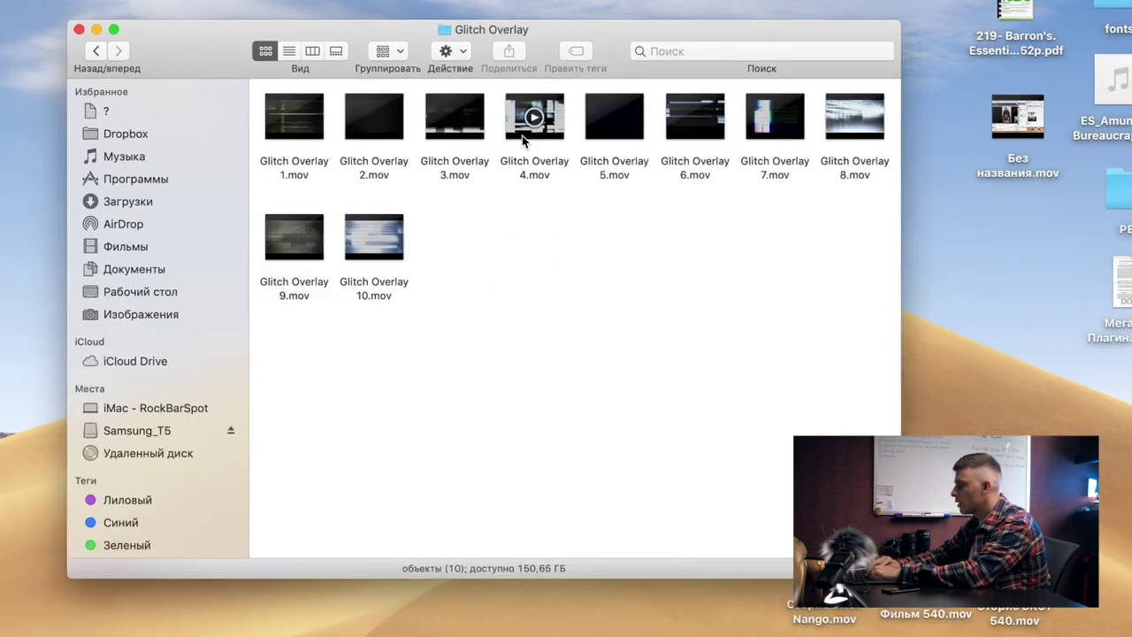
key(alt+space)
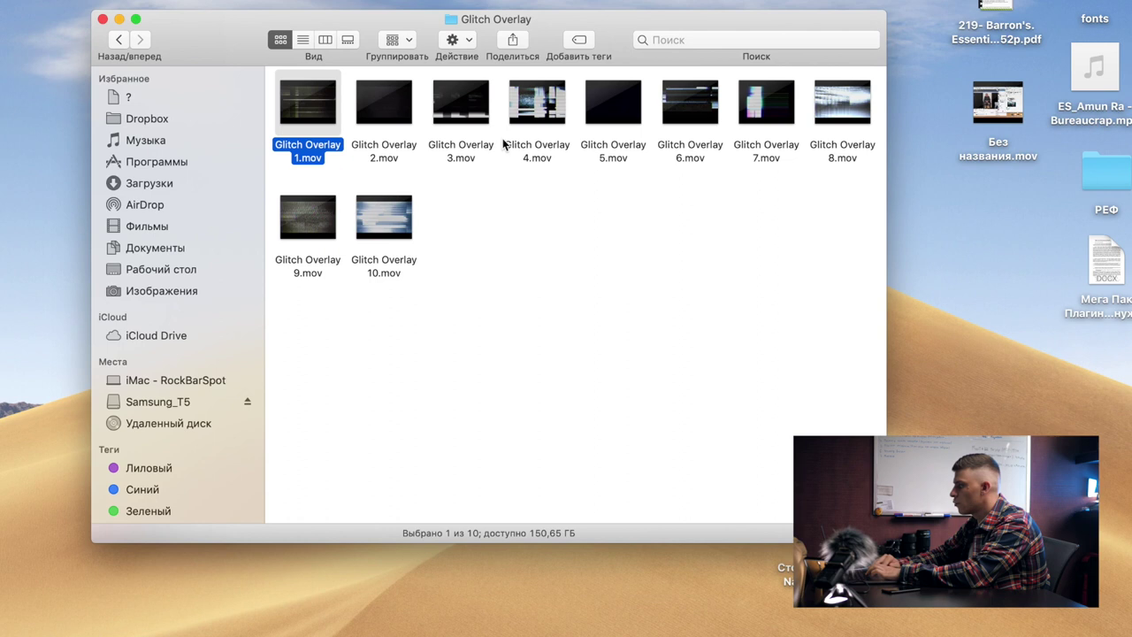
click(526, 125)
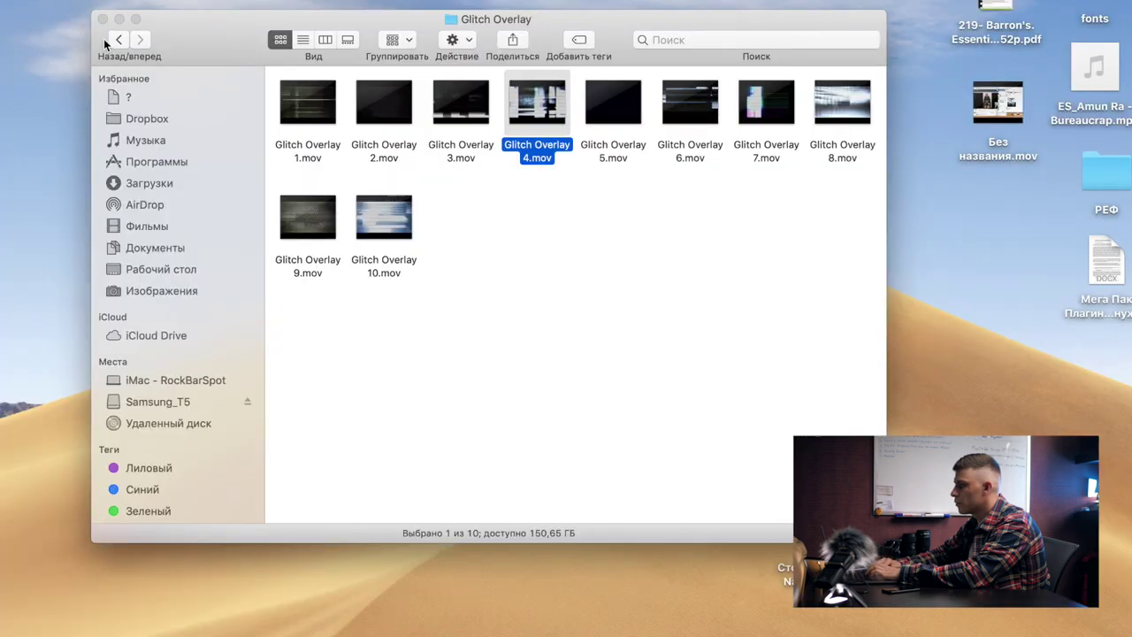
- Browse the Stranger-Light, Free Fog Overlays and 4K Fog Overlays folders
click(118, 39)
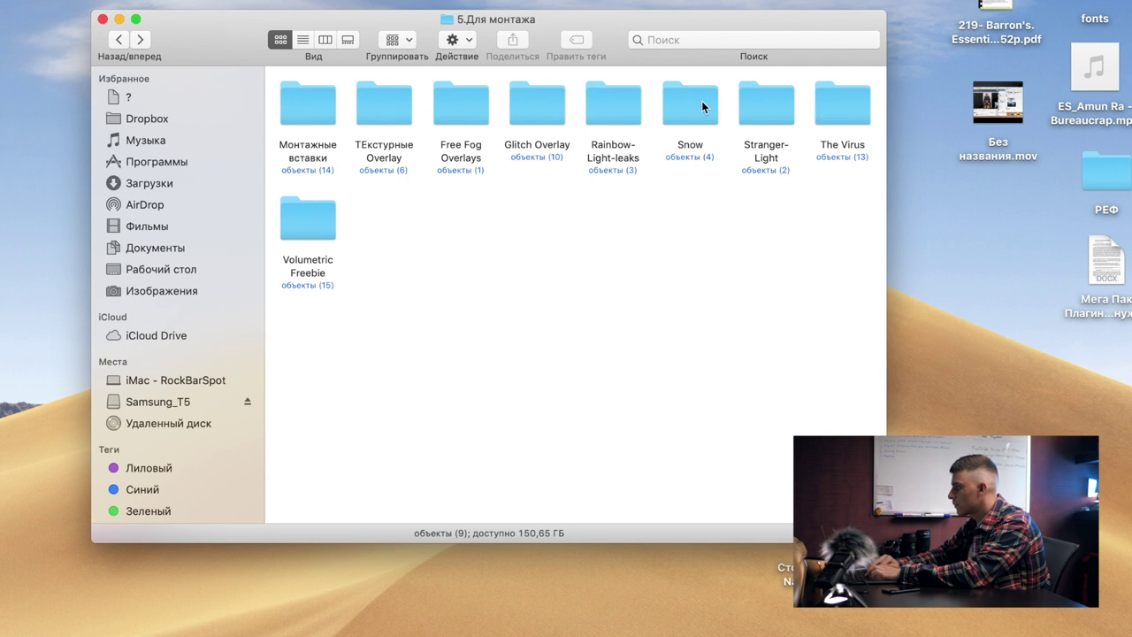
click(402, 122)
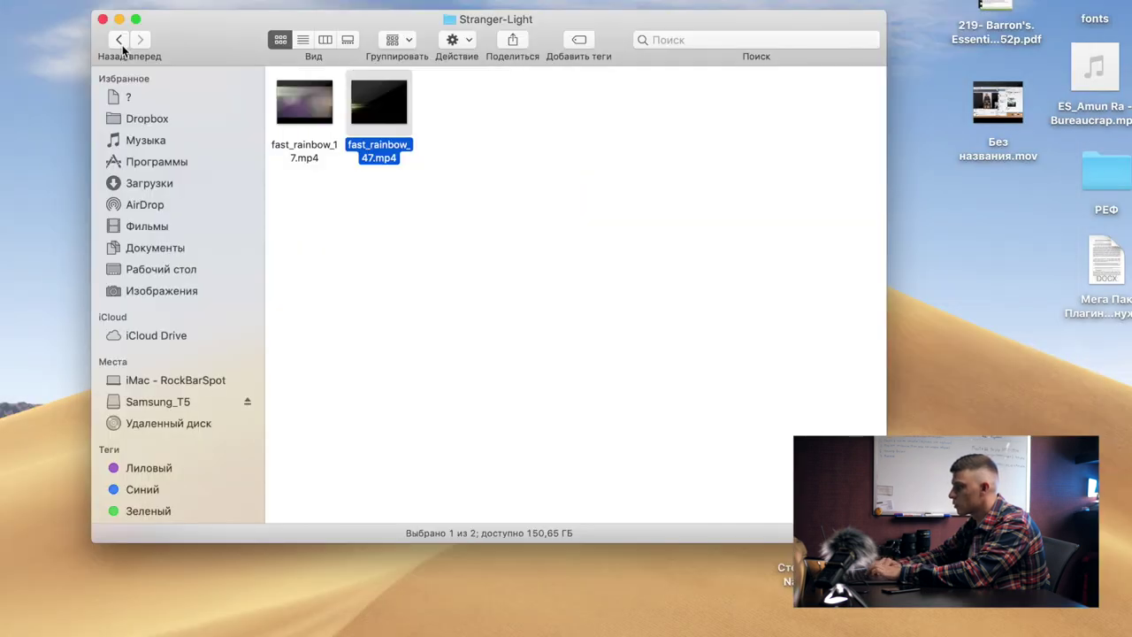
click(121, 41)
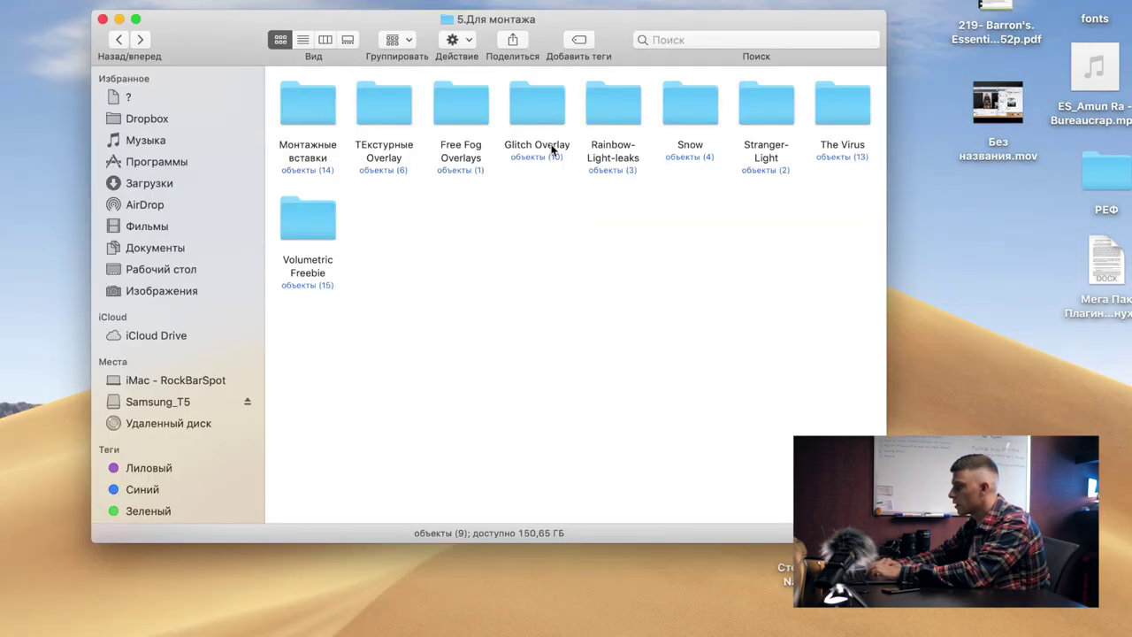
double_click(449, 119)
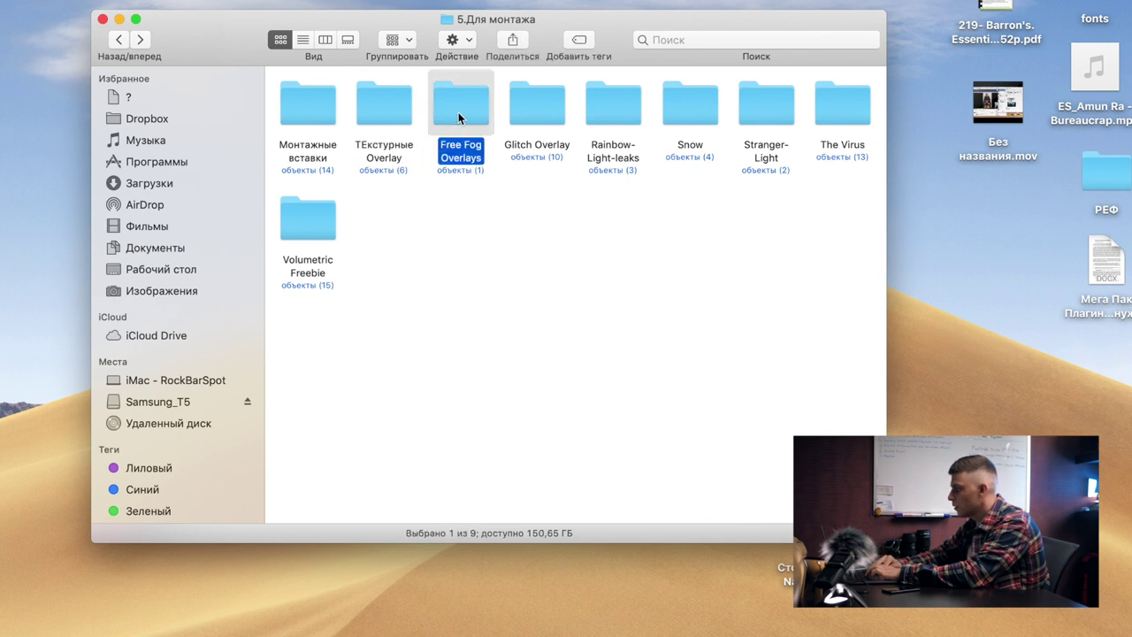
double_click(301, 108)
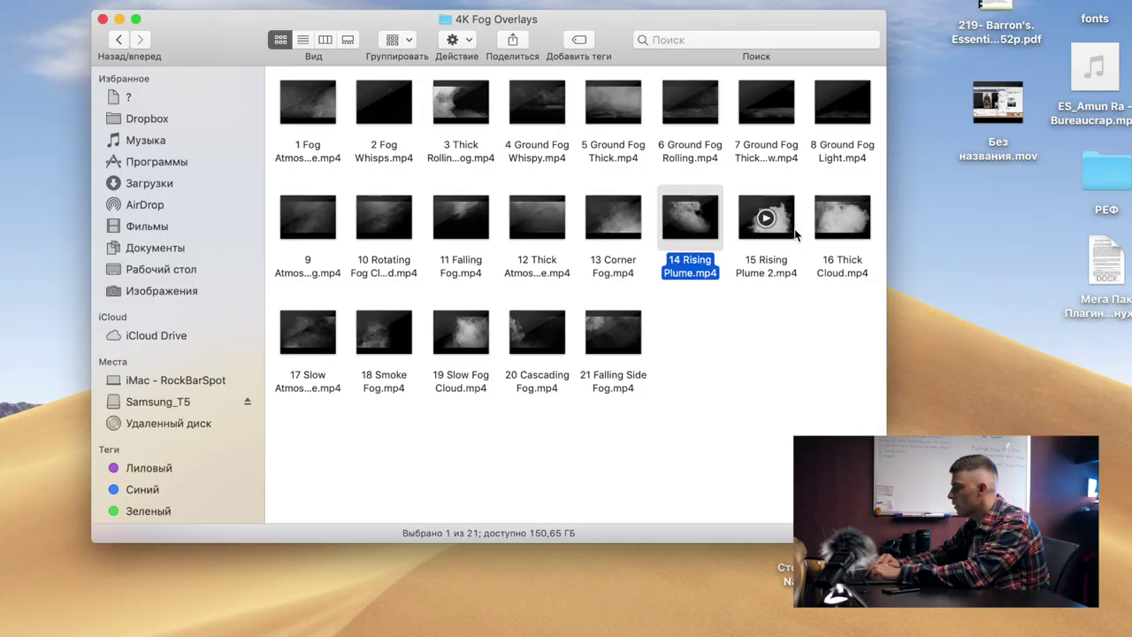
- Preview Glitch Overlay 7.mov and drag it into the timeline under the masked car clip
click(793, 232)
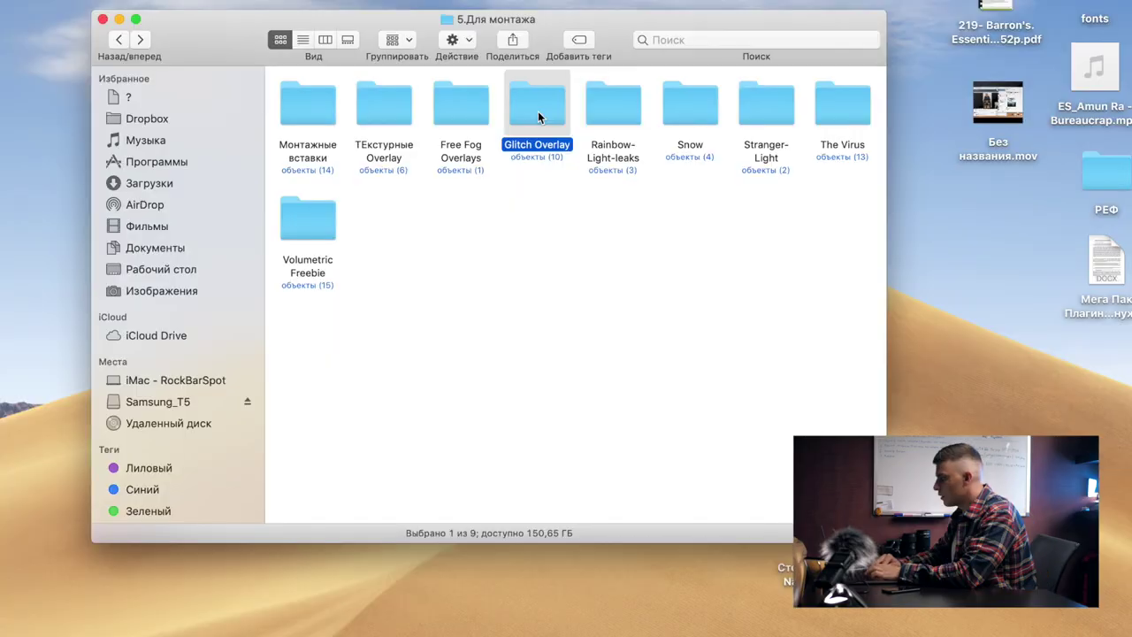
double_click(537, 110)
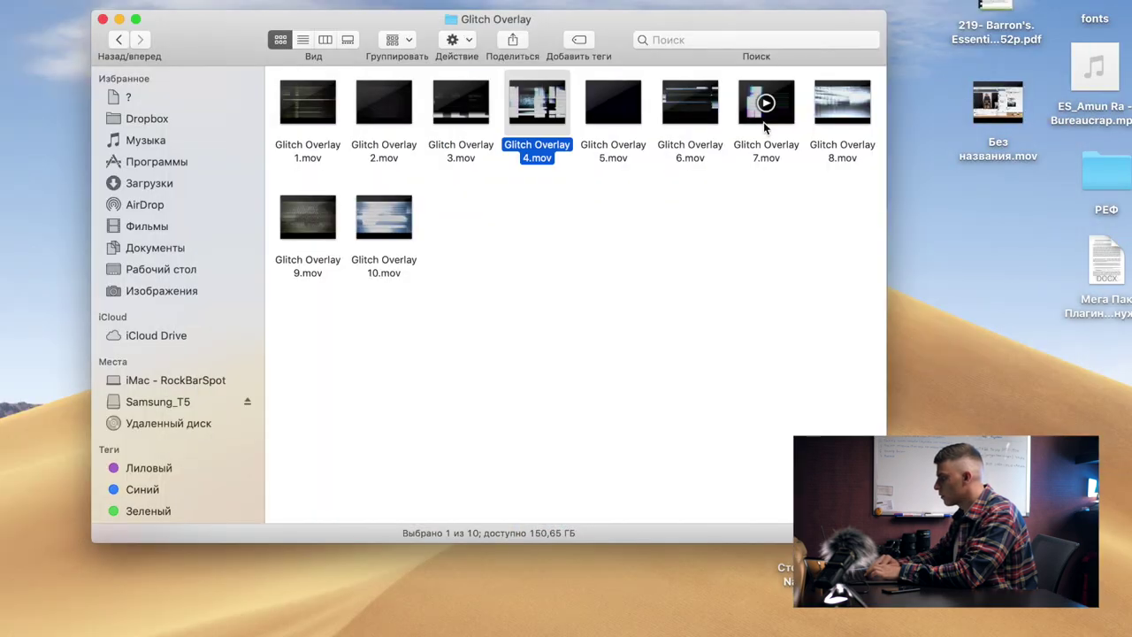
click(766, 126)
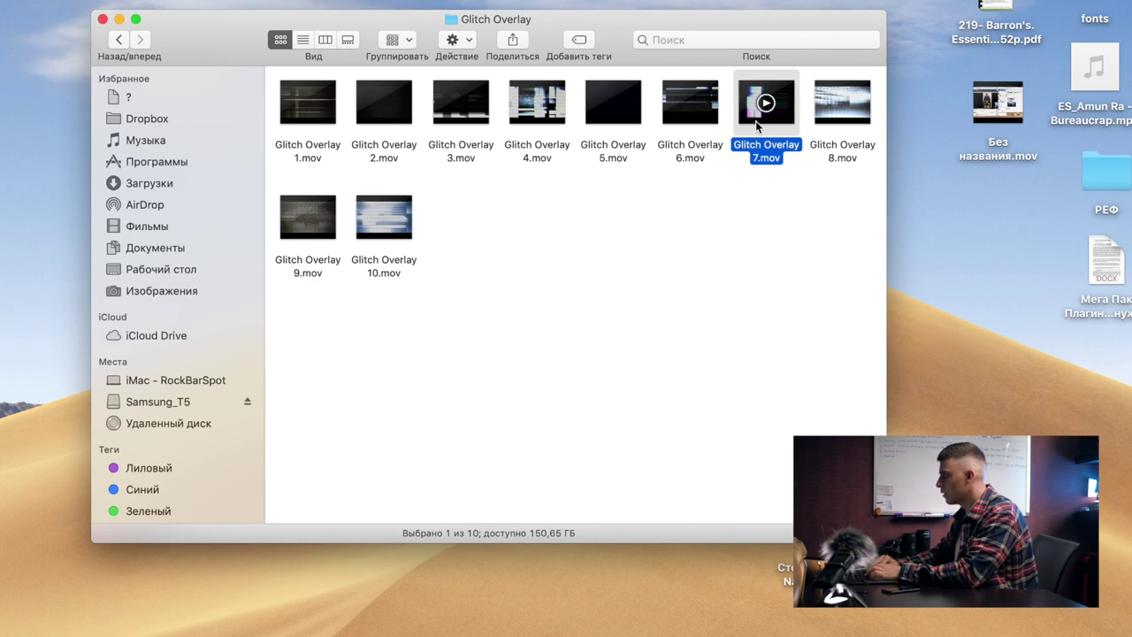
mouse_move(766, 102)
mouse_down()
mouse_move(464, 485)
mouse_move(526, 475)
mouse_move(435, 466)
mouse_up()
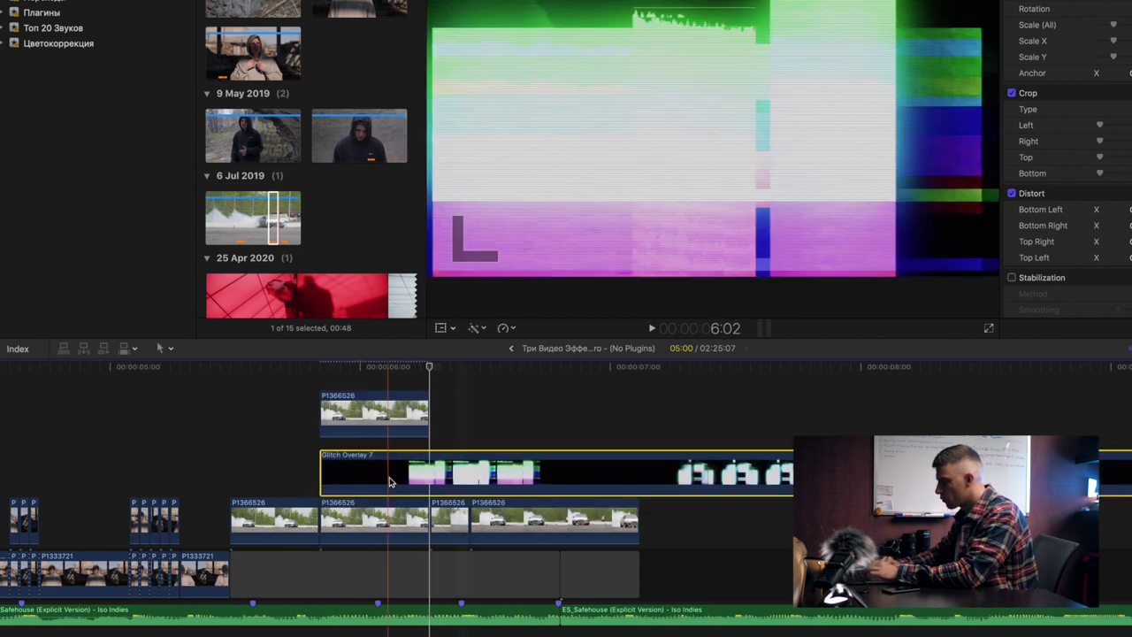
- Cut Glitch Overlay 7 where the car clip ends and delete the surplus
click(435, 467)
click(469, 467)
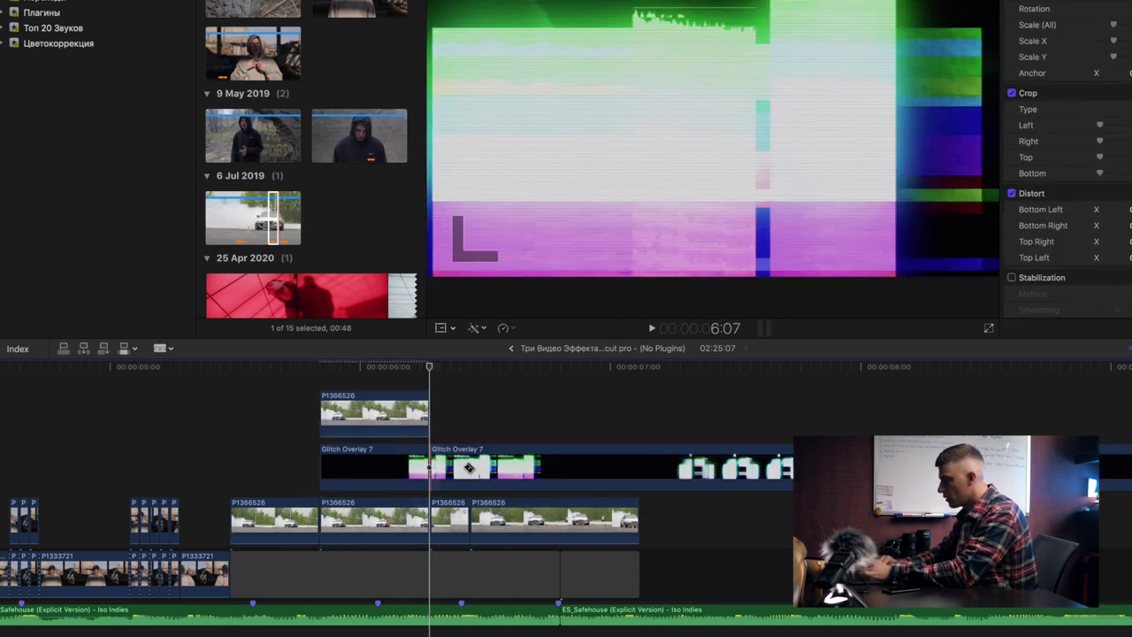
key(Delete)
click(348, 416)
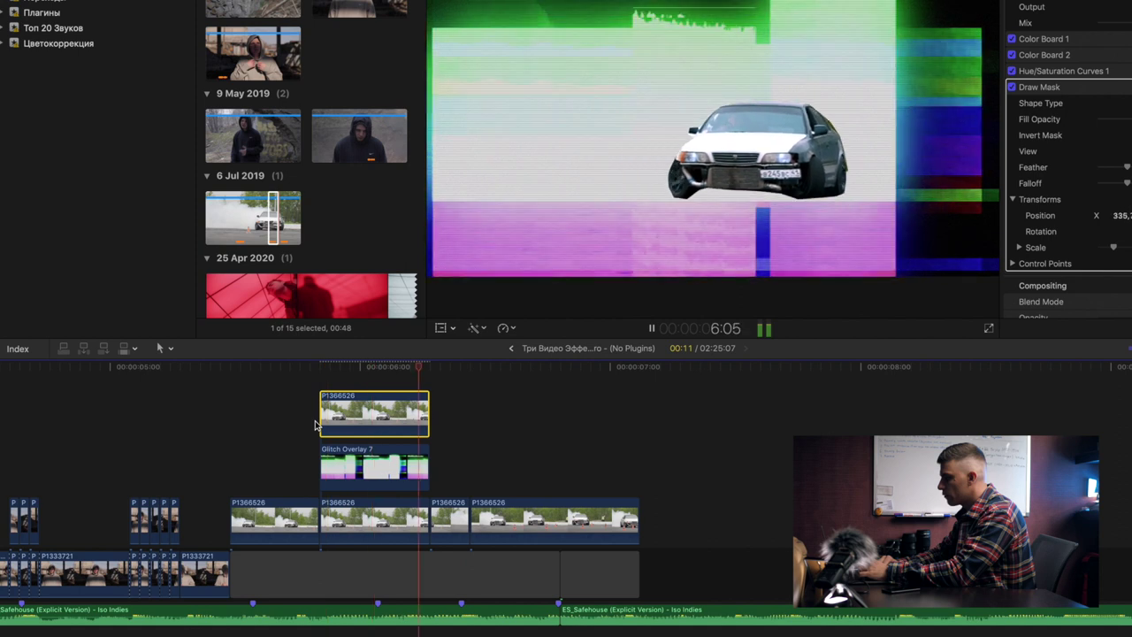
key(space)
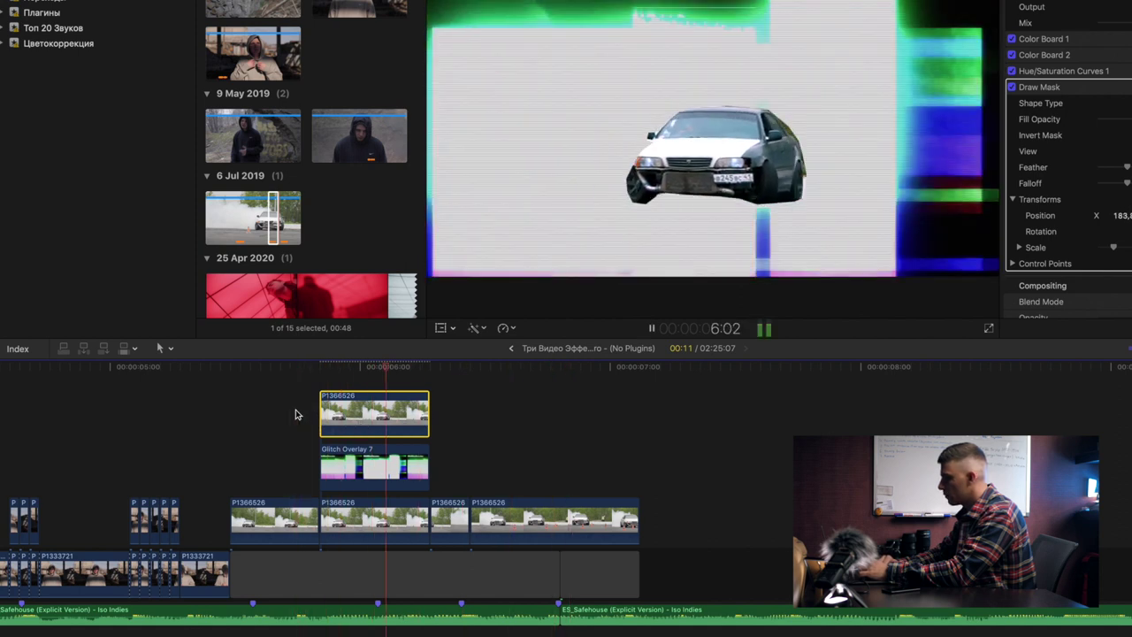
- Set the car clip's Draw Mask feather to -19, then select Glitch Overlay 7
click(360, 389)
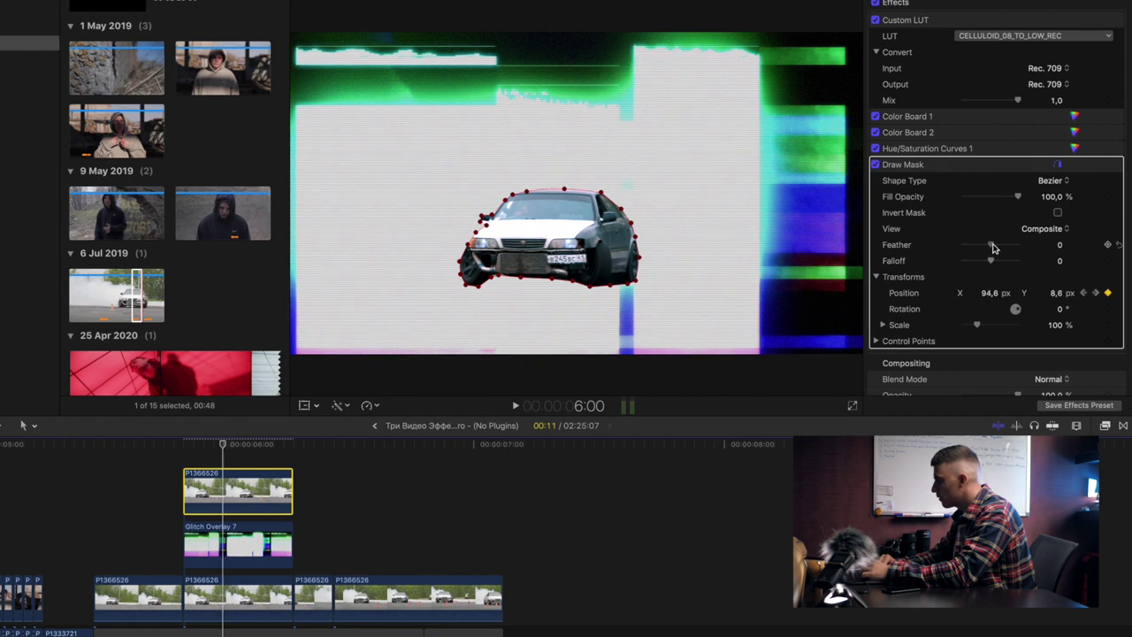
drag(993, 247, 1000, 250)
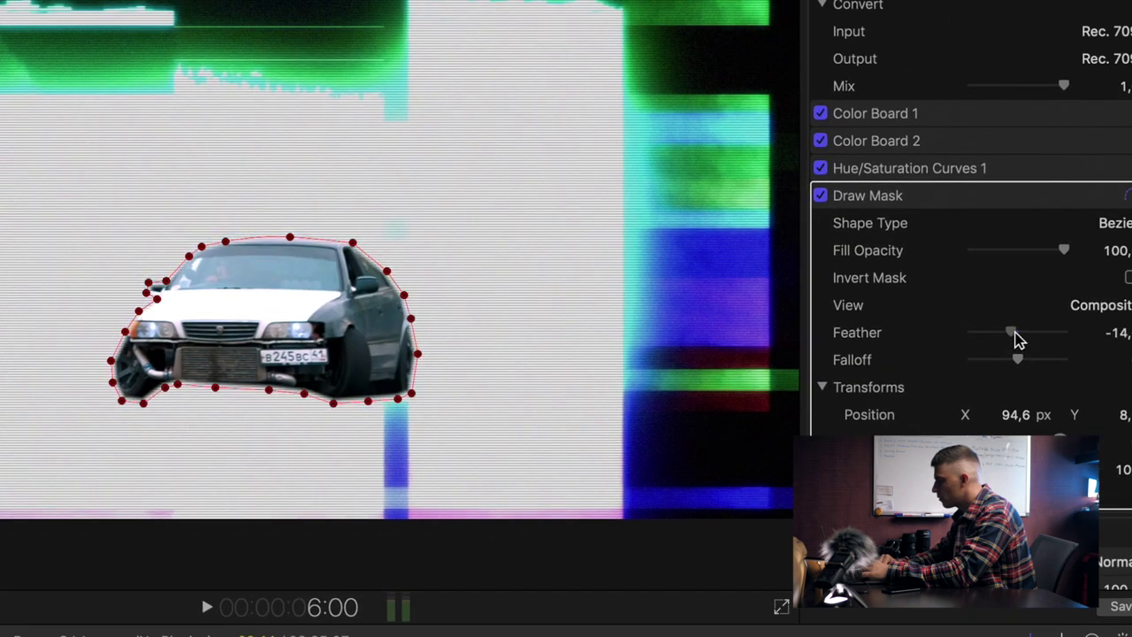
drag(1015, 338, 989, 247)
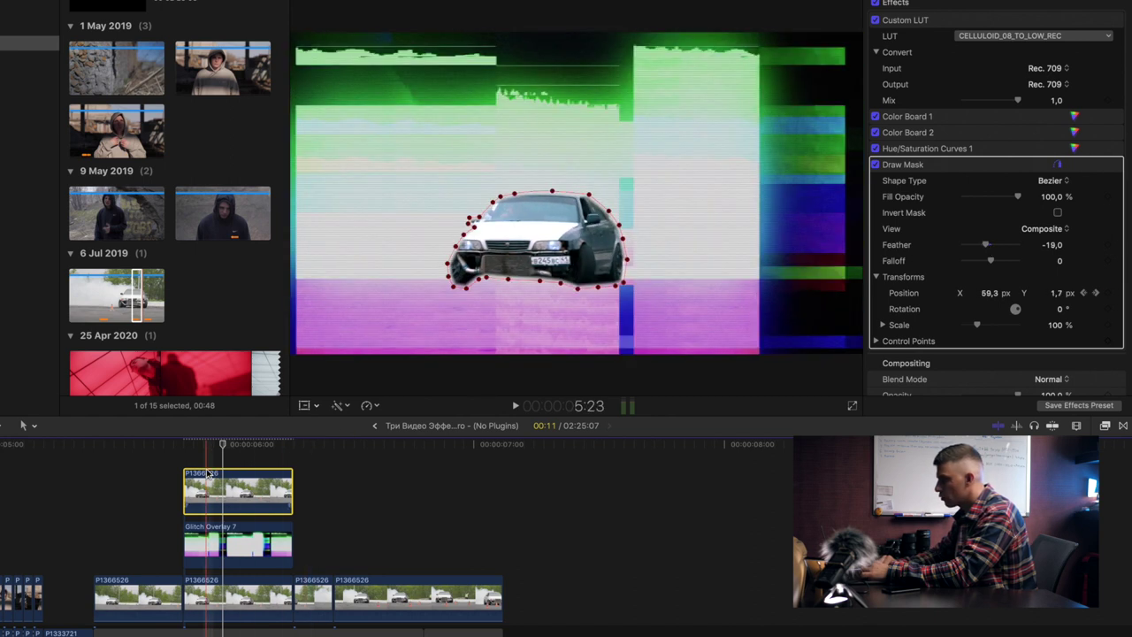
click(226, 545)
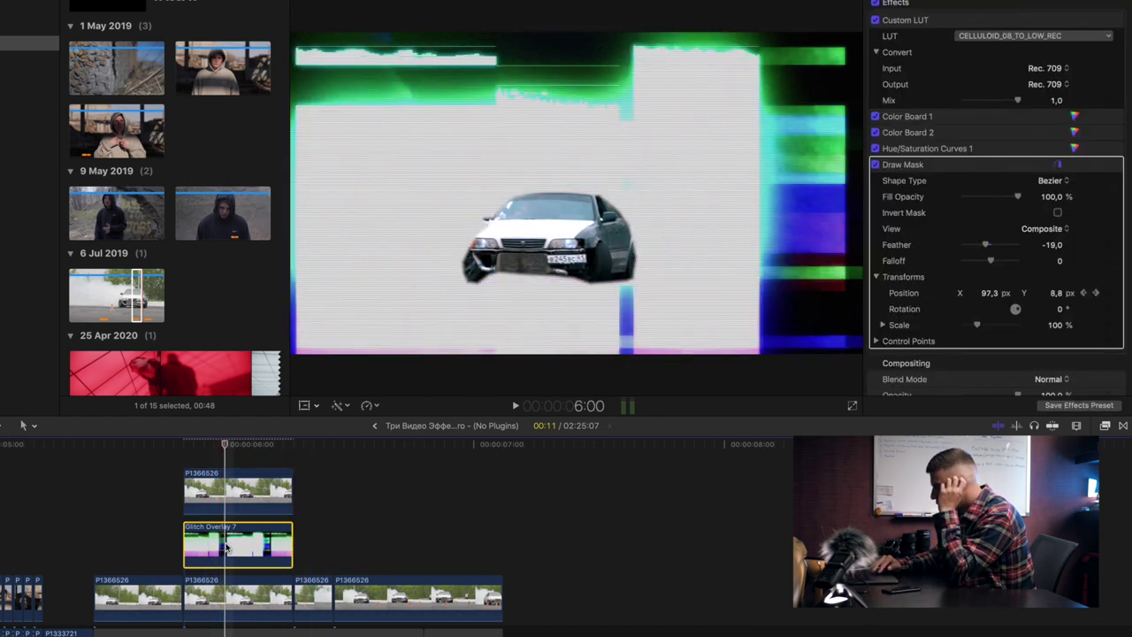
click(1048, 25)
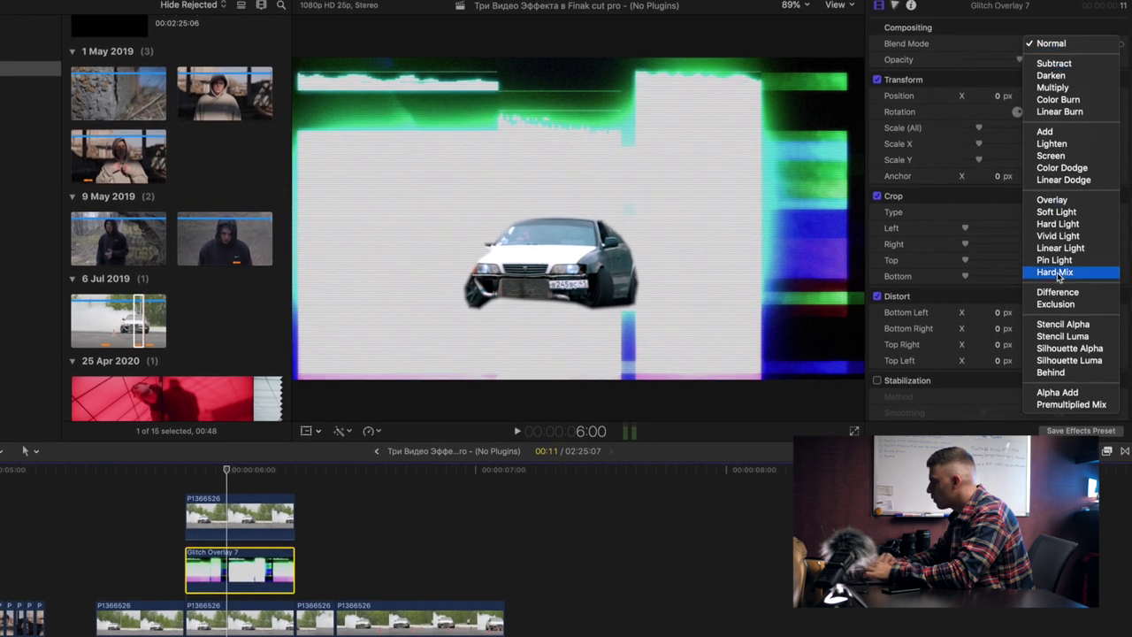
- Set Glitch Overlay 7's blend mode to Vivid Light, tick Invert Mask on the car copy, and play
click(1083, 237)
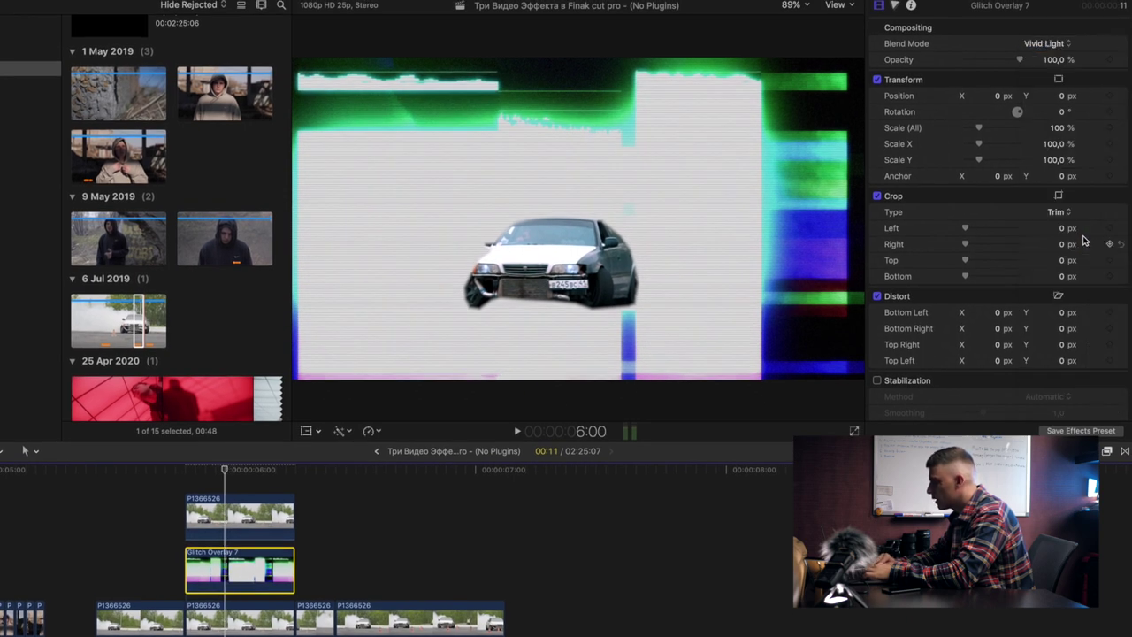
click(201, 514)
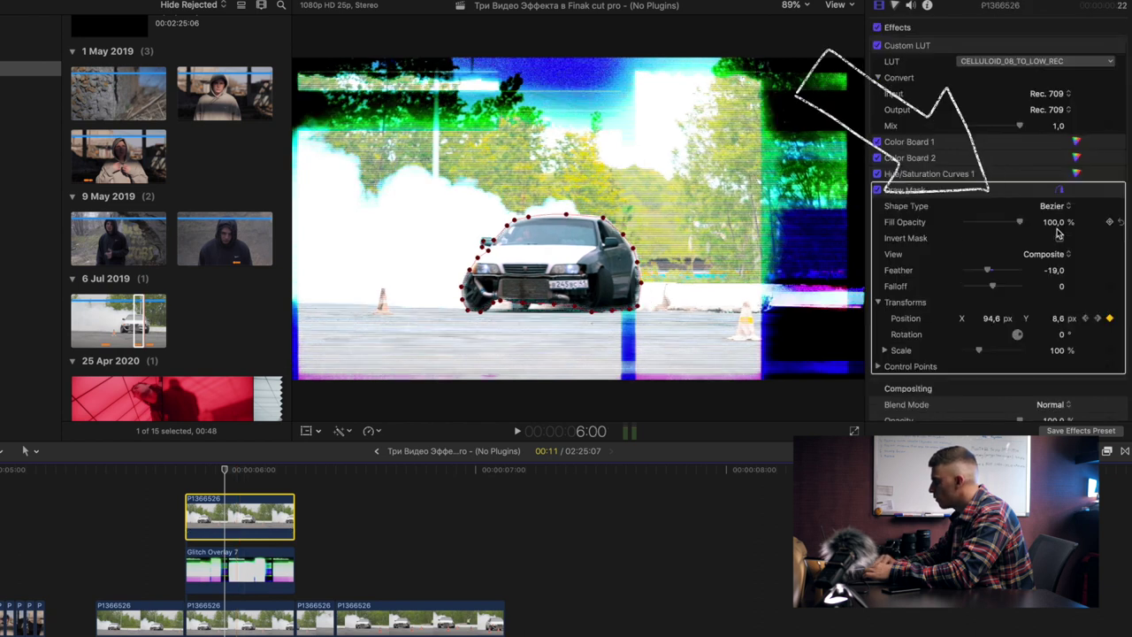
click(1060, 239)
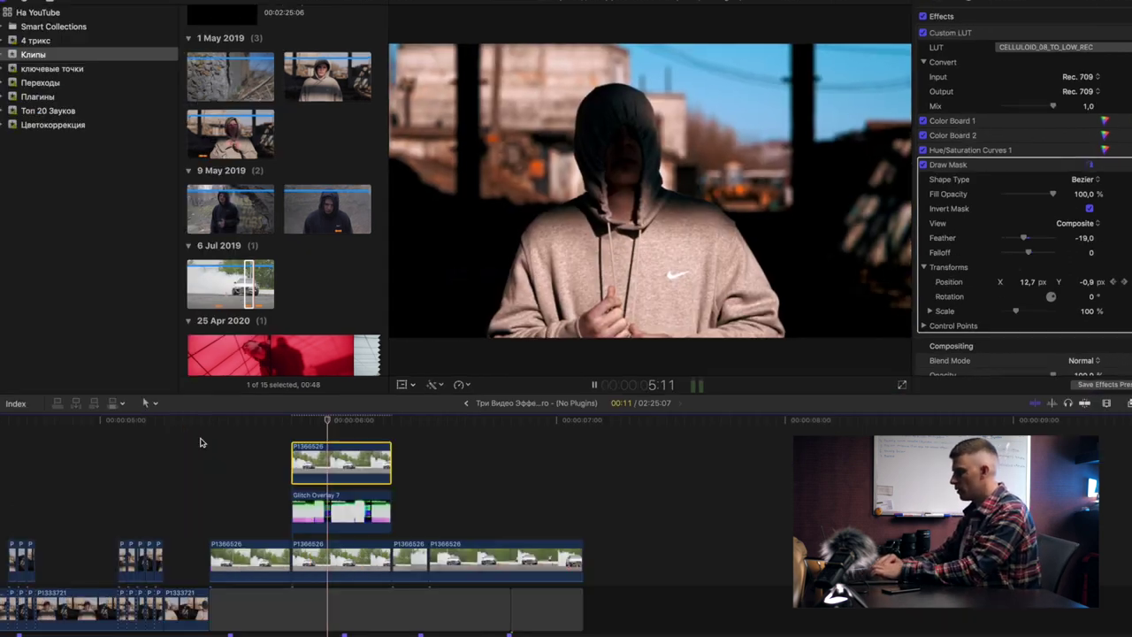
key(space)
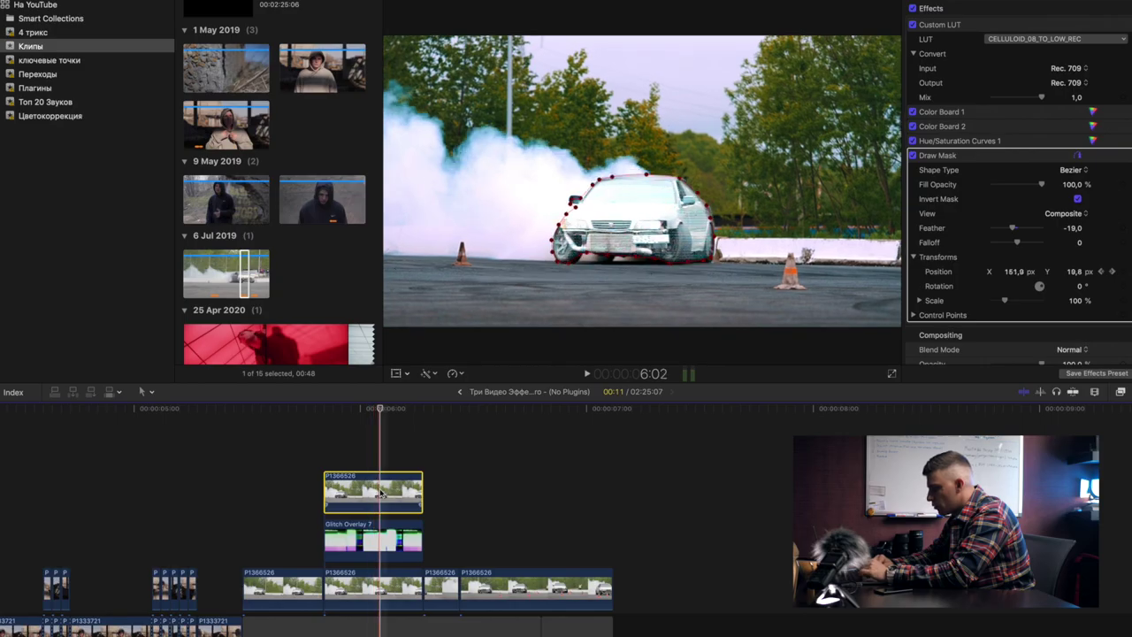
- Duplicate the masked car clip onto the top of the stack and apply Bad TV to it
mouse_move(381, 492)
mouse_down()
mouse_move(384, 468)
mouse_move(390, 475)
mouse_up()
scroll(372, 495, right, 2)
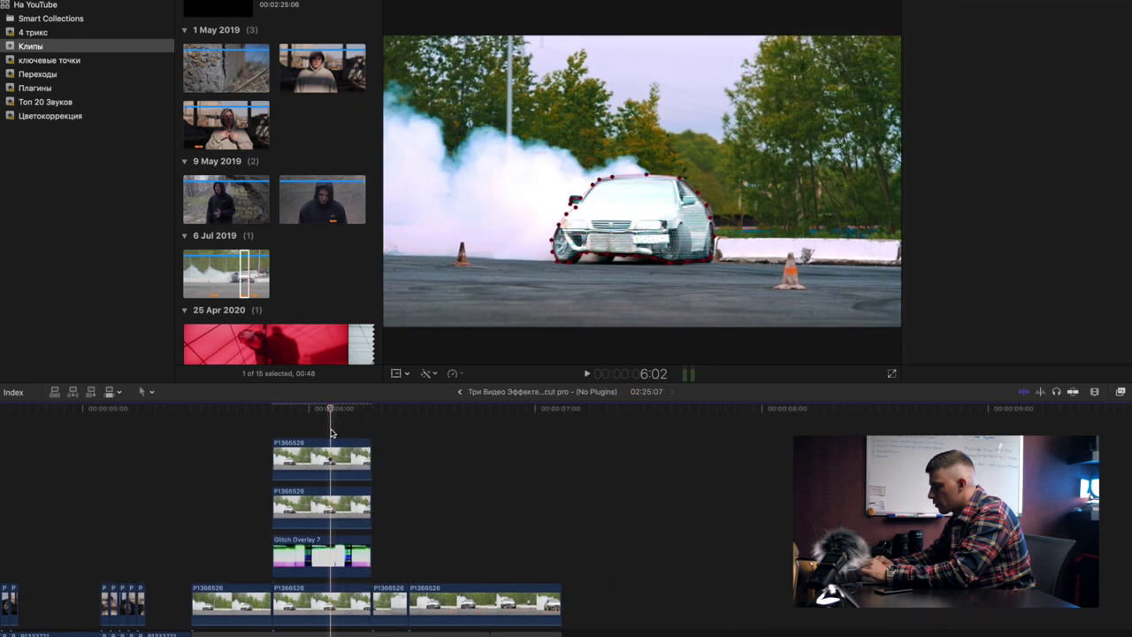
click(329, 457)
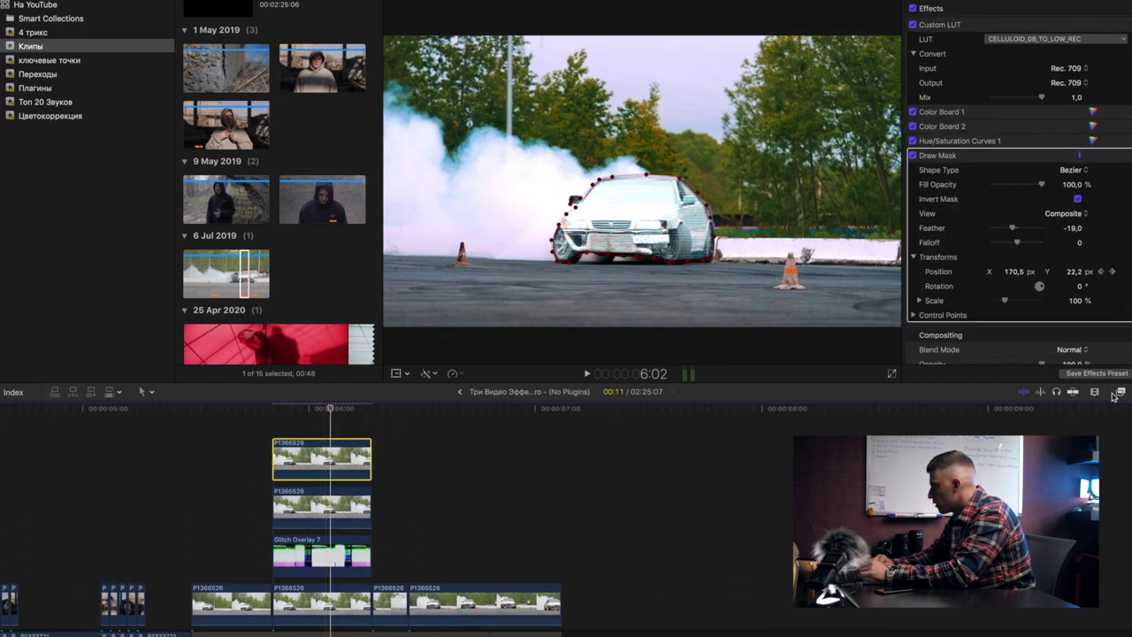
click(1121, 391)
drag(1061, 438, 335, 453)
drag(340, 295, 343, 301)
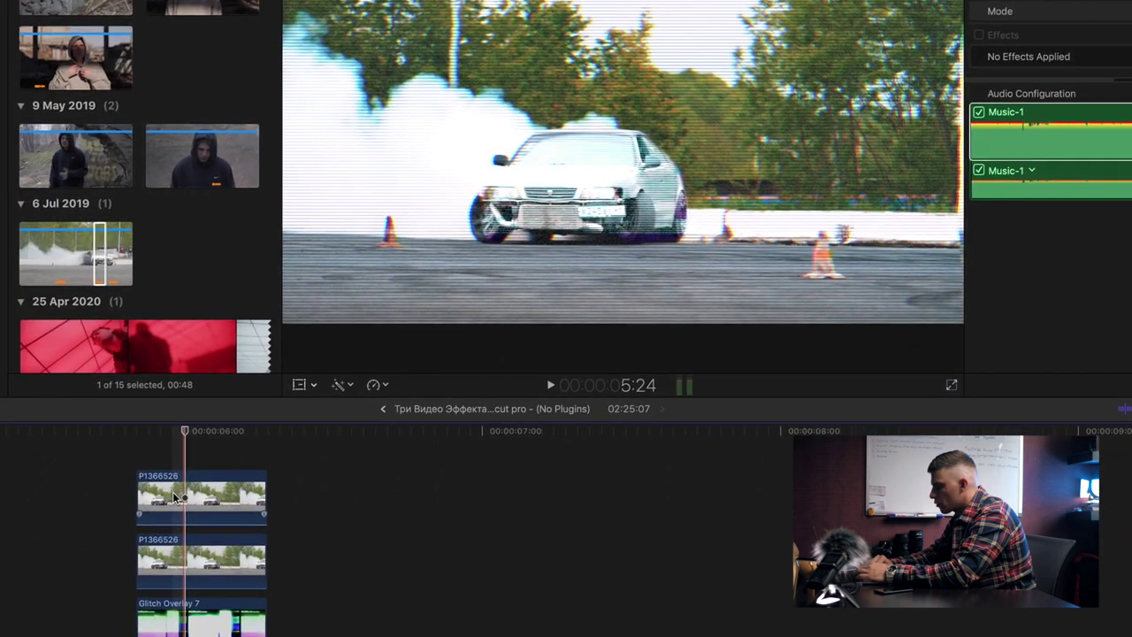
click(55, 625)
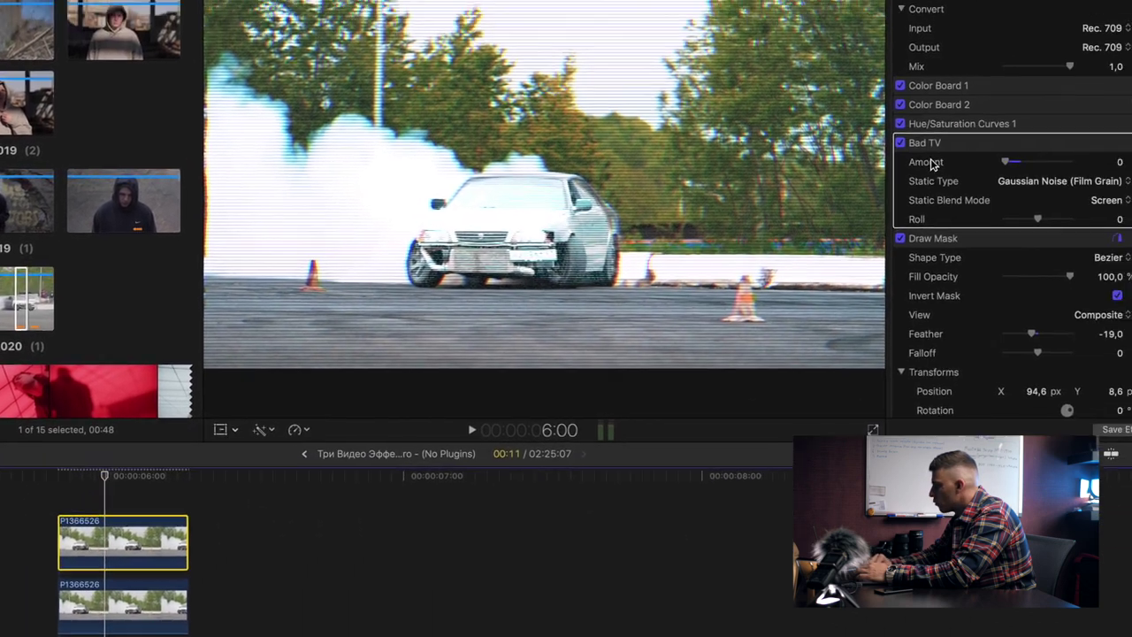
- Keyframe Bad TV Amount at 0, then at 100 on later frames, and preview the flicker
drag(1100, 116, 1084, 116)
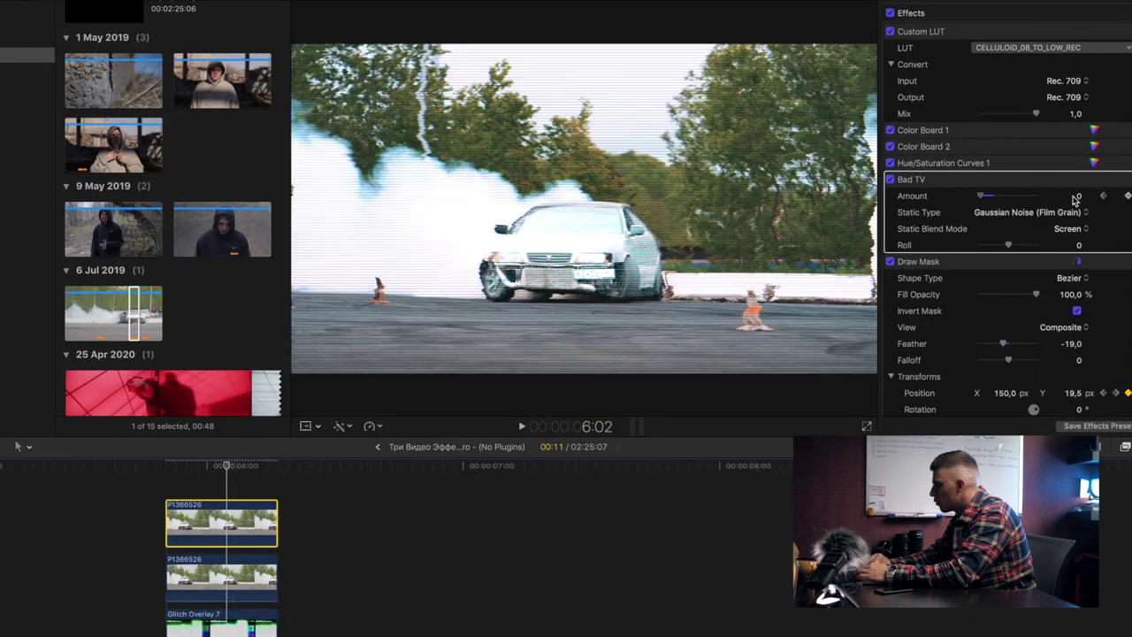
drag(1075, 198, 1021, 204)
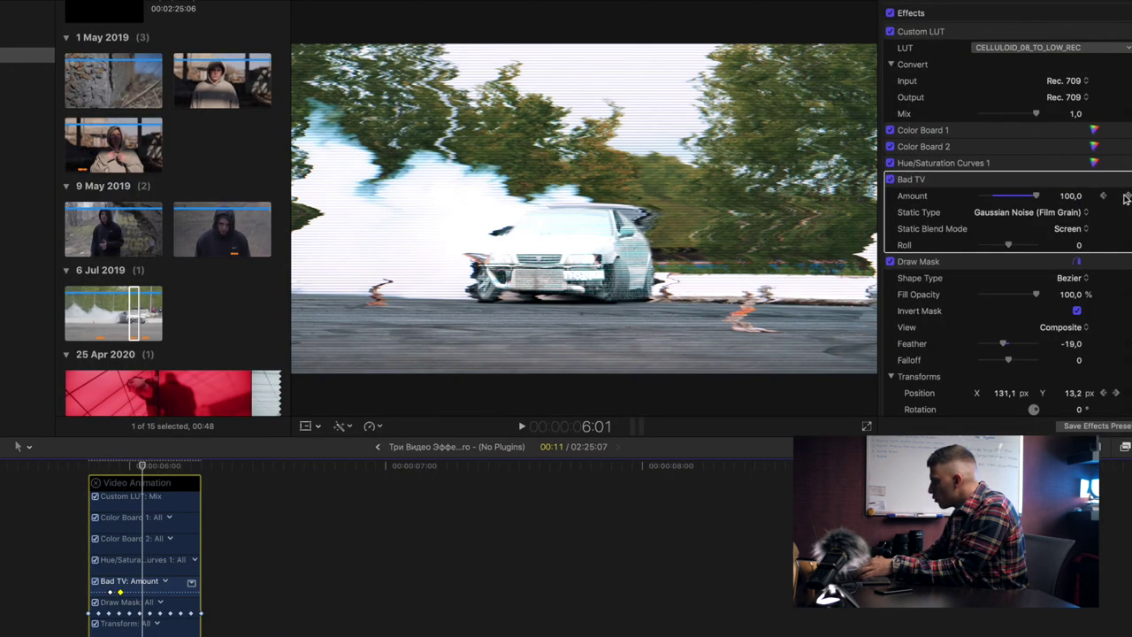
key(Right)
key(Right)
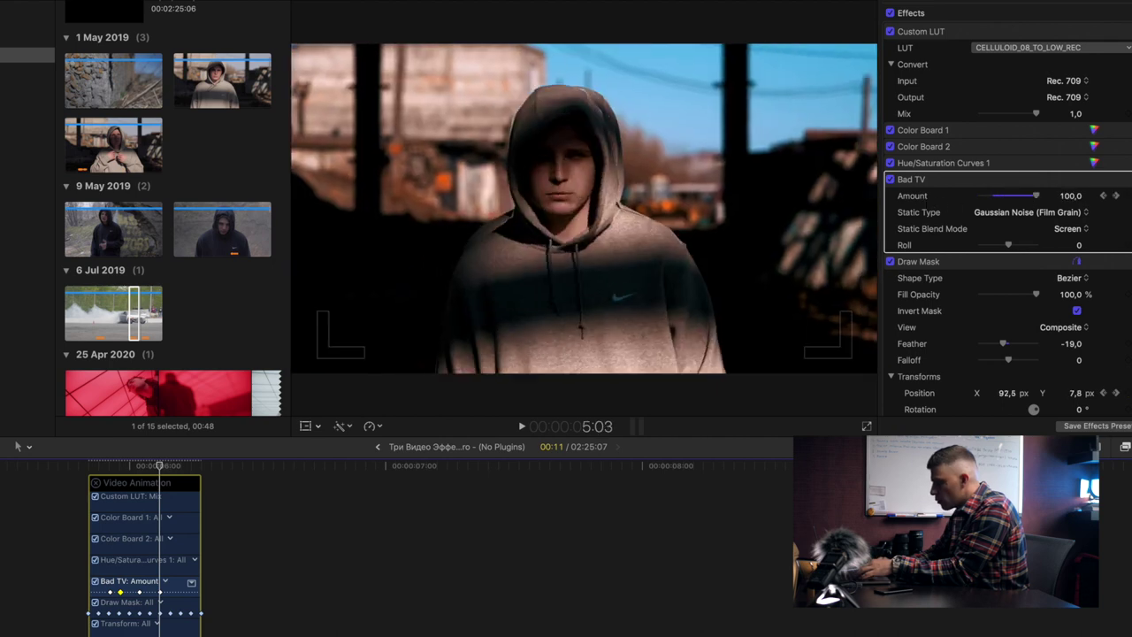
key(space)
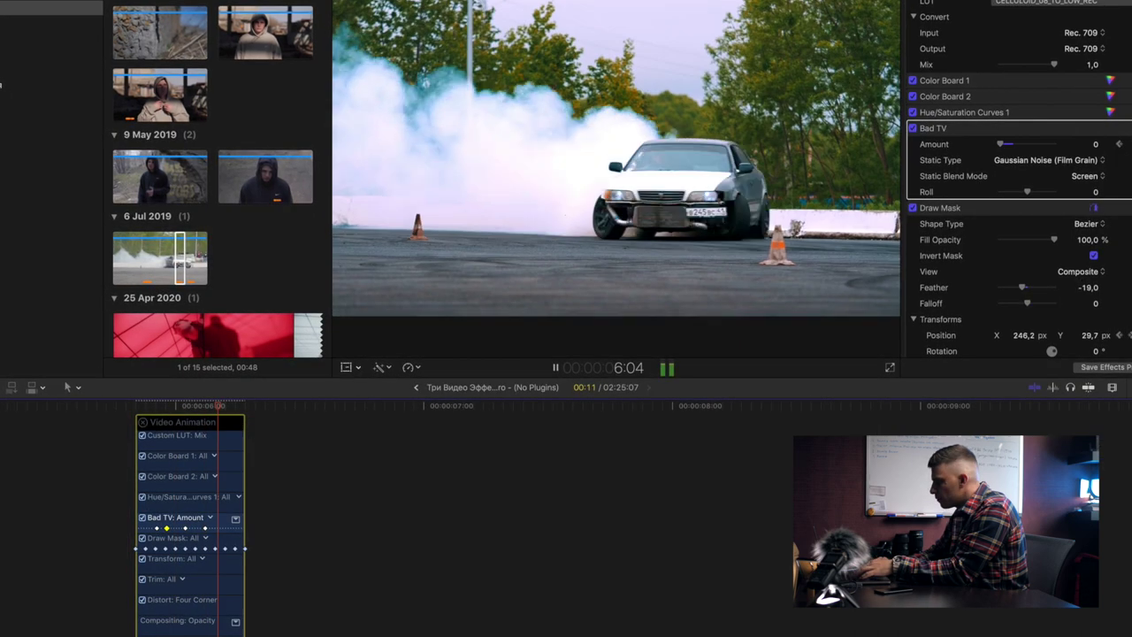
key(space)
key(Right)
key(Right)
key(Right)
key(Right)
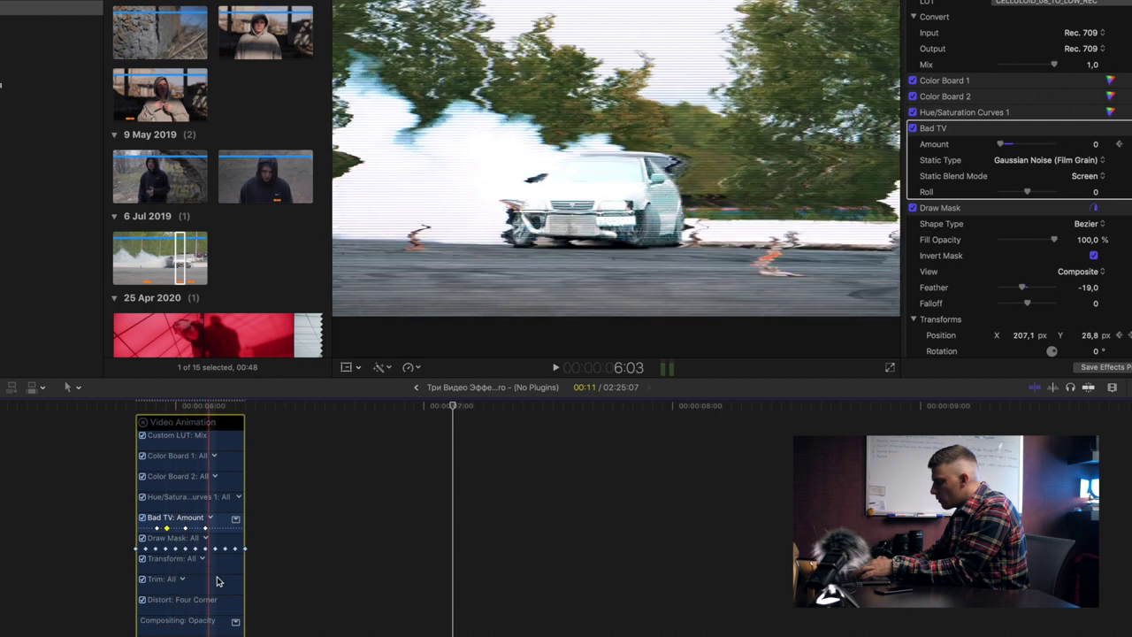